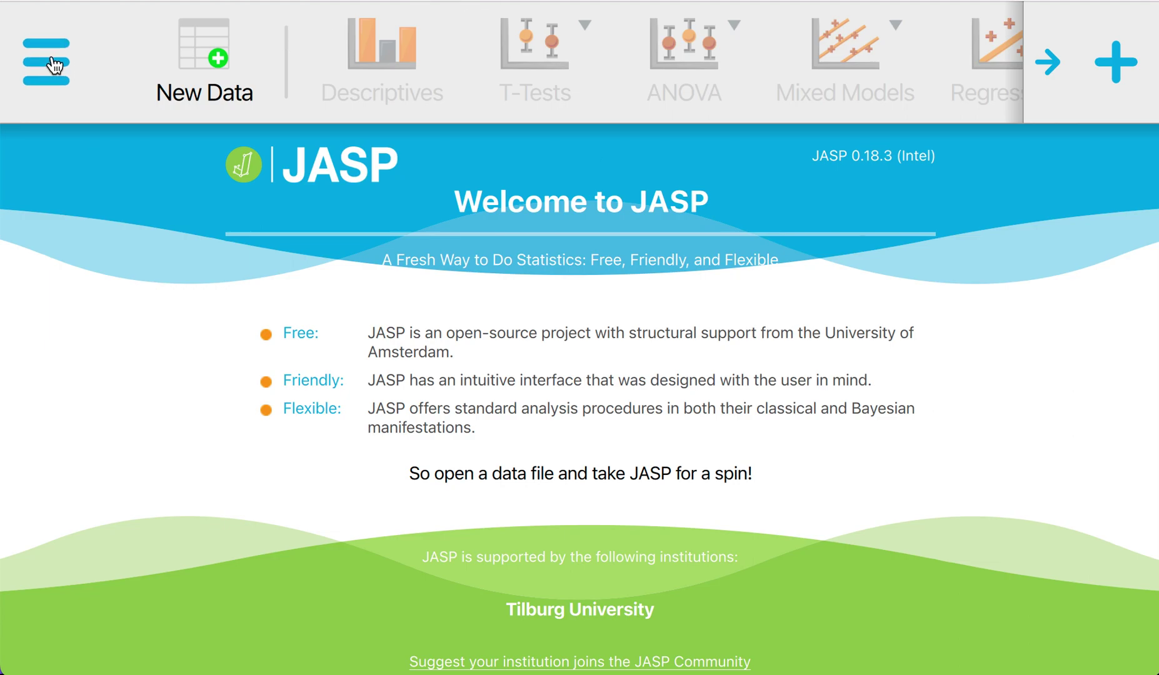
Load the recent file 'Pearson's r - Example 1.jasp' with its Tar and Nicotine Content columns.
left_click(62, 73)
left_click(47, 65)
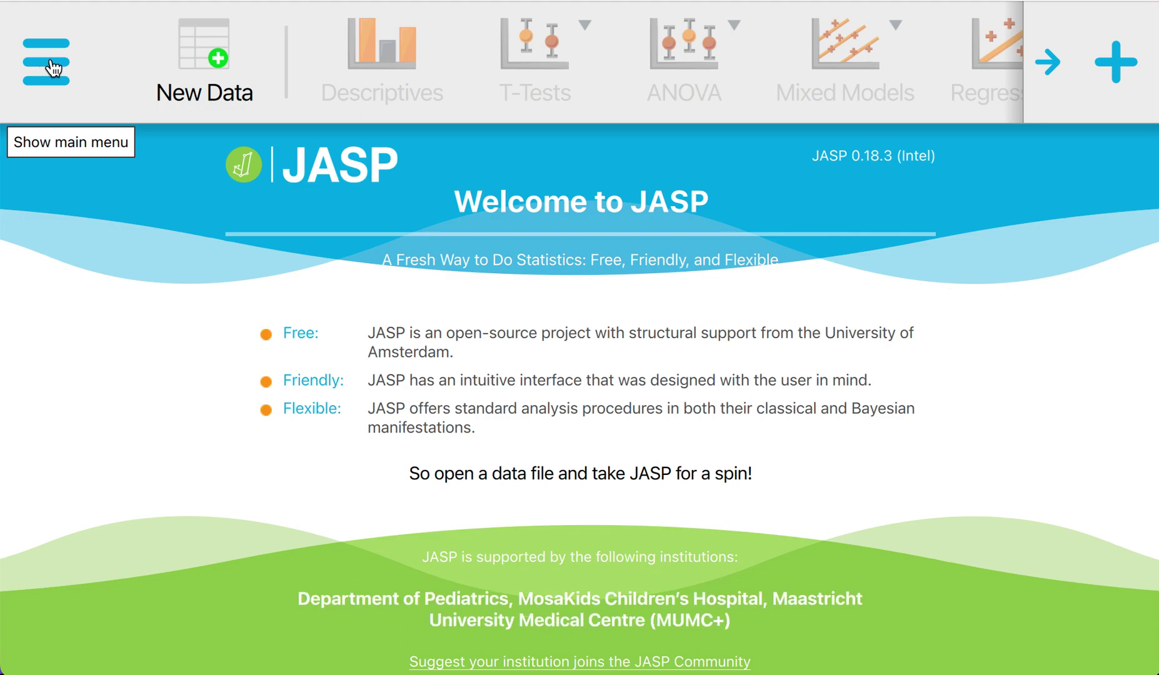
left_click(47, 65)
left_click(121, 168)
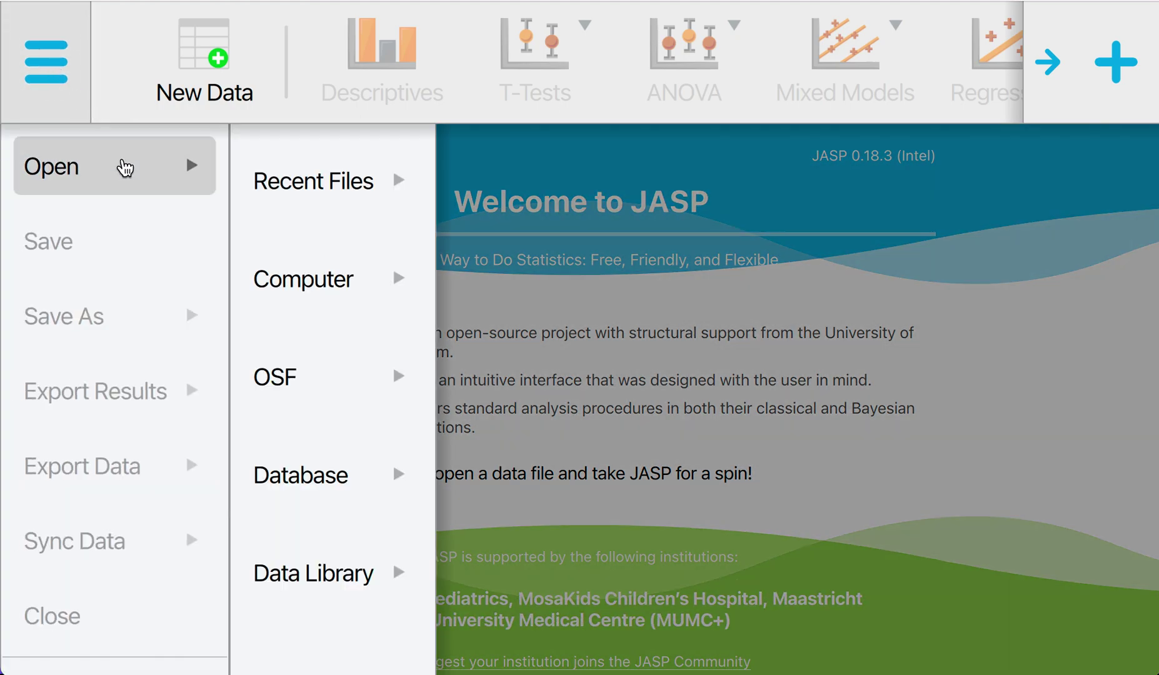
left_click(328, 193)
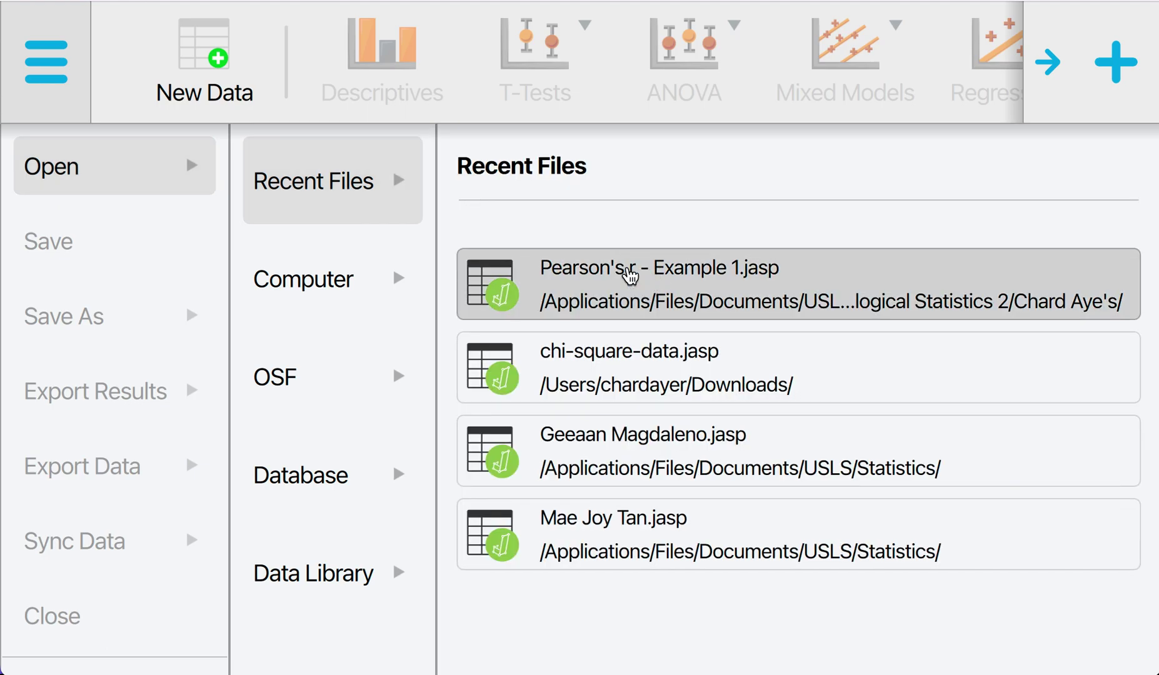
left_click(729, 287)
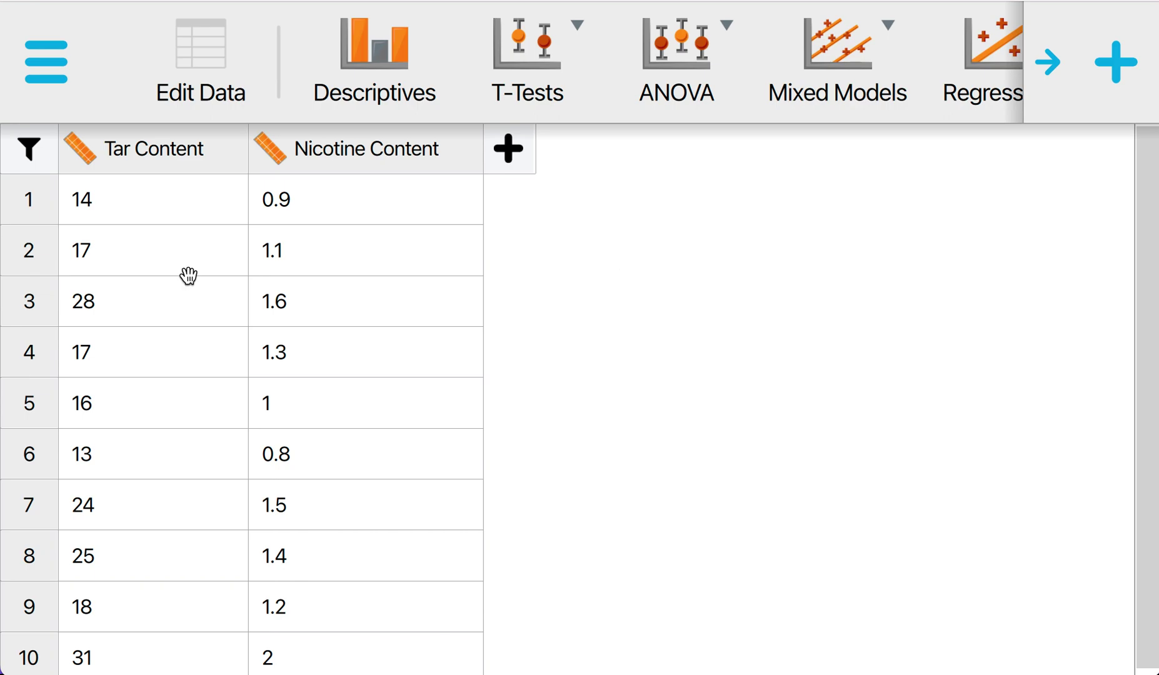
scroll(187, 275, "down", 1)
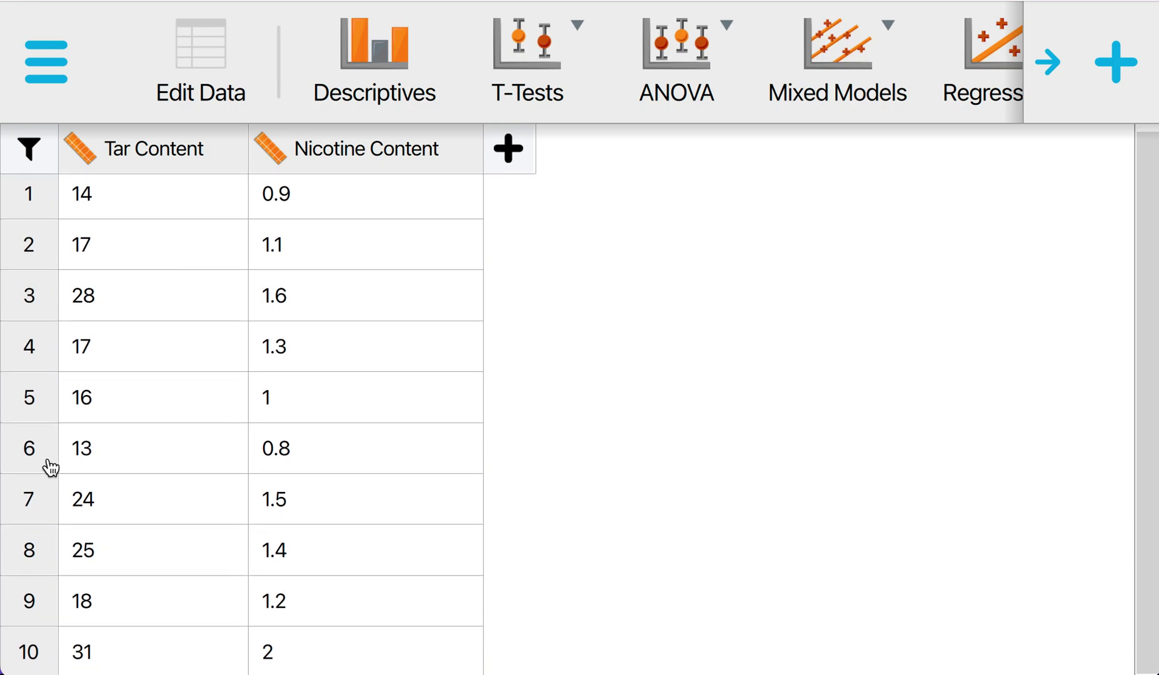
left_click(31, 201)
left_click(164, 150)
left_click(229, 75)
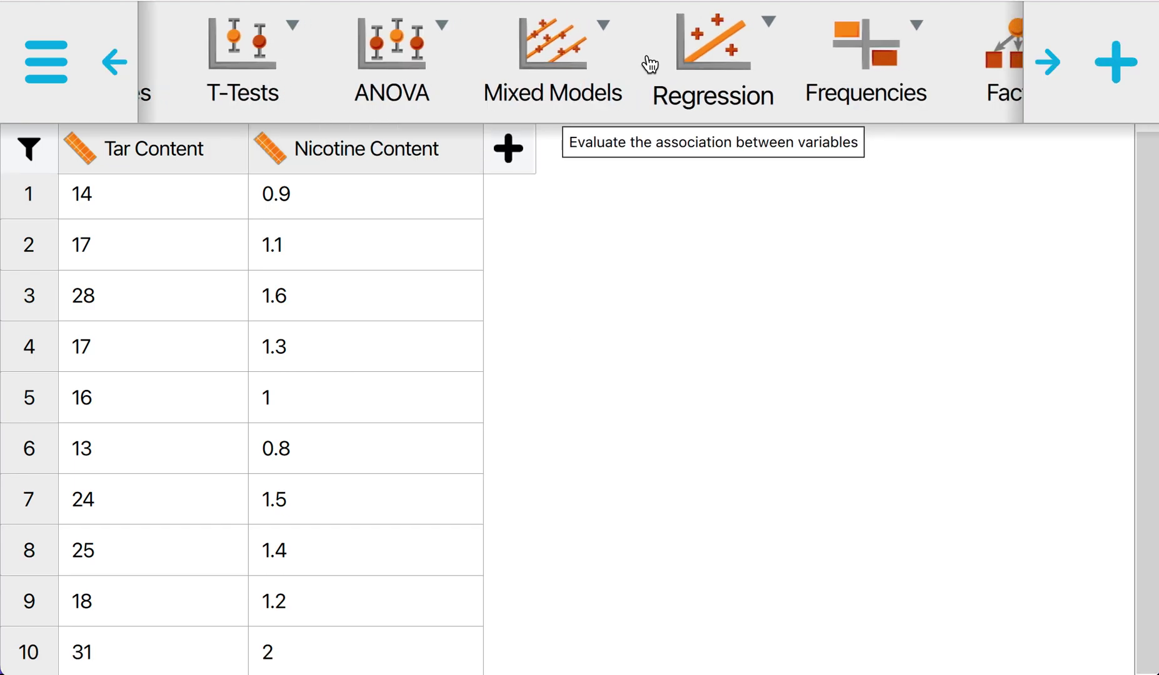
scroll(650, 63, "down", 2)
scroll(650, 63, "down", 2)
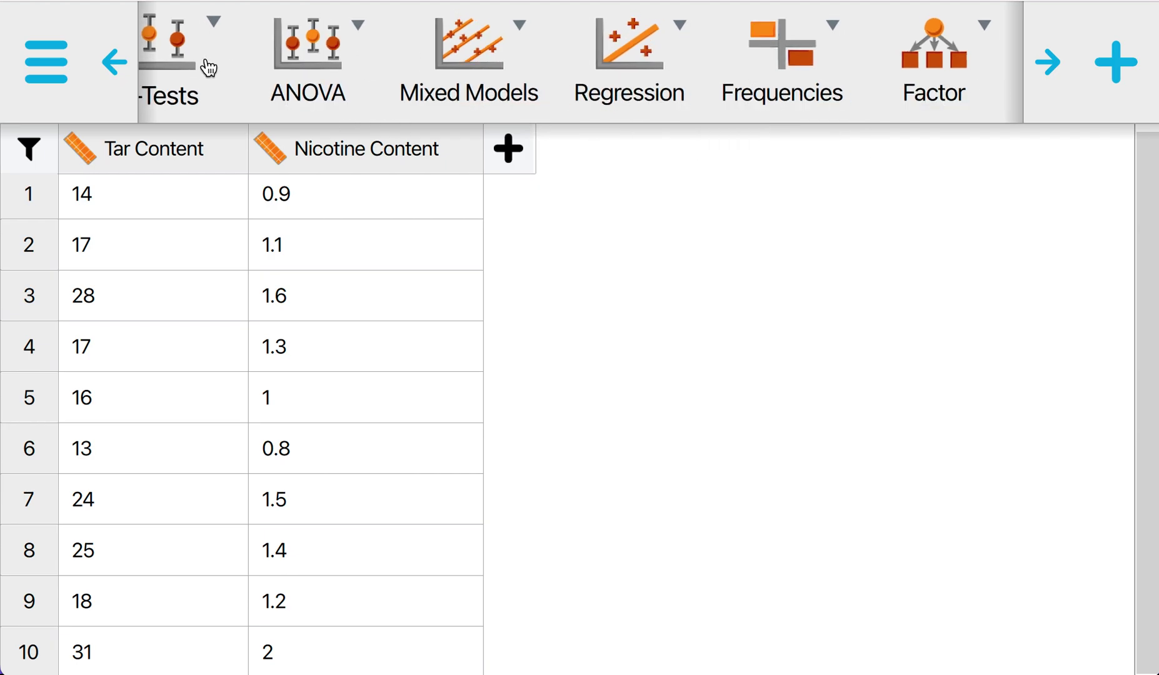
Start a Classical Correlation analysis from the Regression menu.
left_click(668, 55)
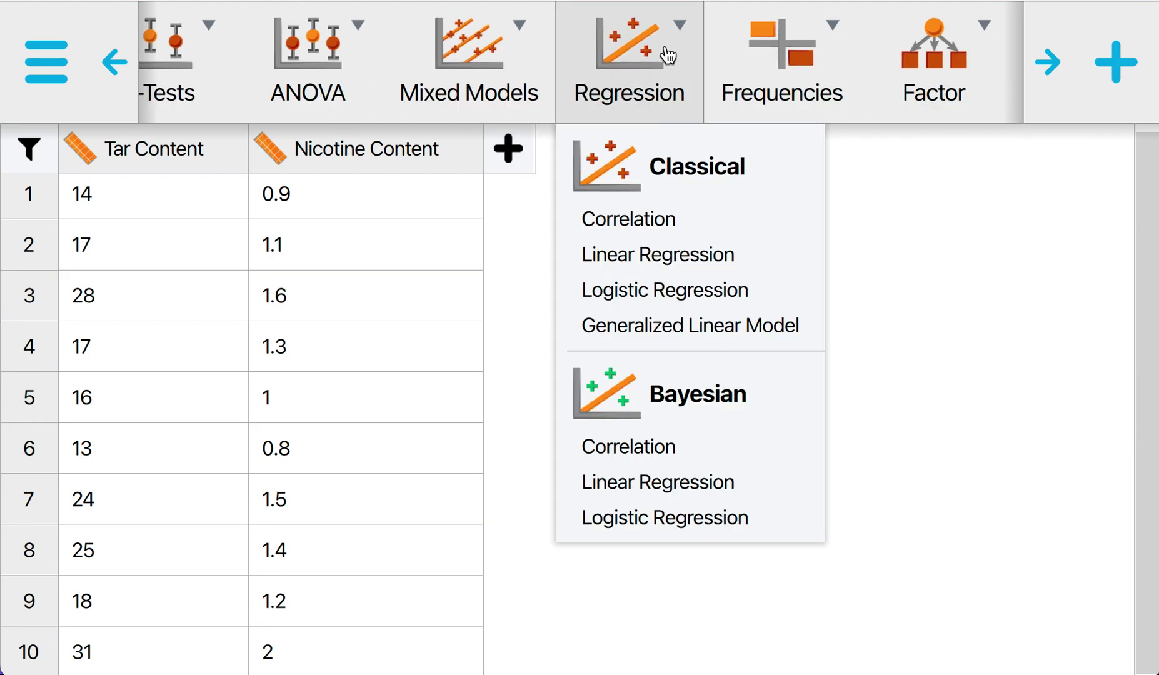
left_click(661, 223)
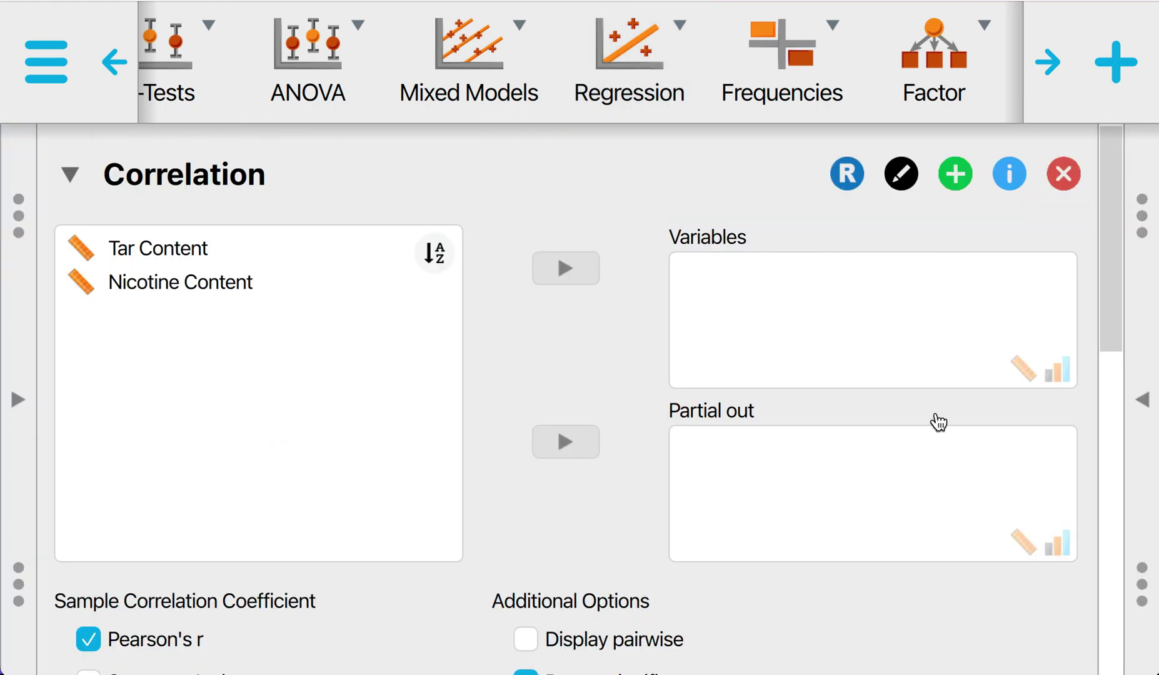
Go to the Interface section of JASP's Preferences.
left_click(48, 72)
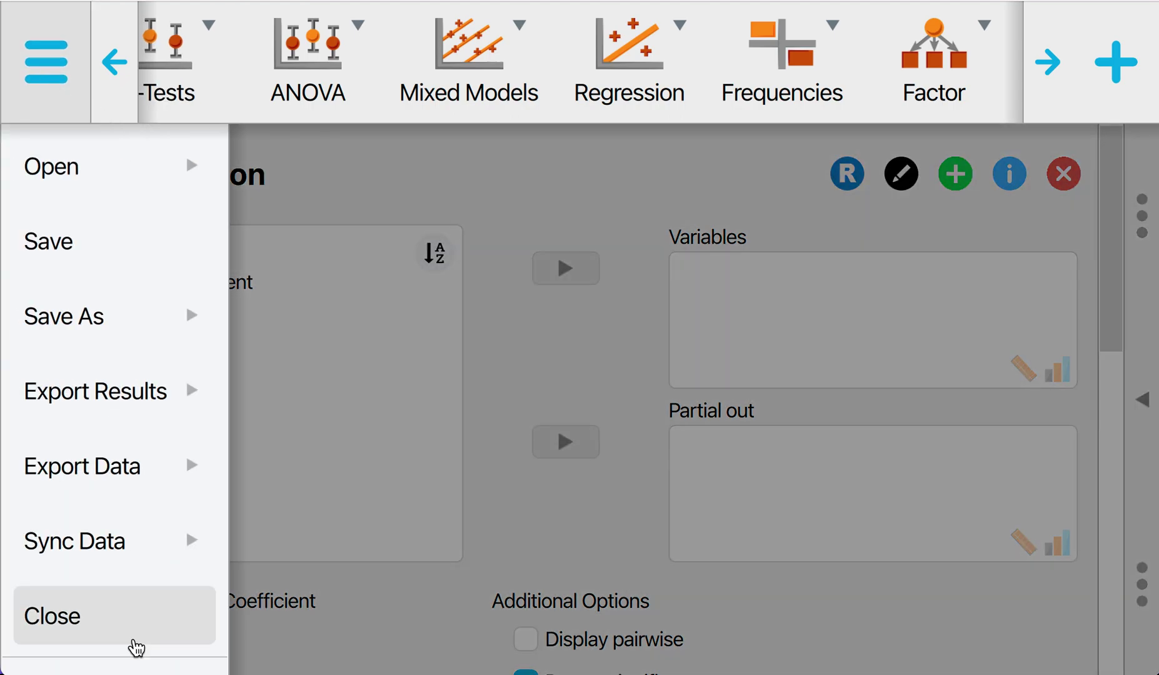
scroll(135, 647, "down", 3)
left_click(114, 544)
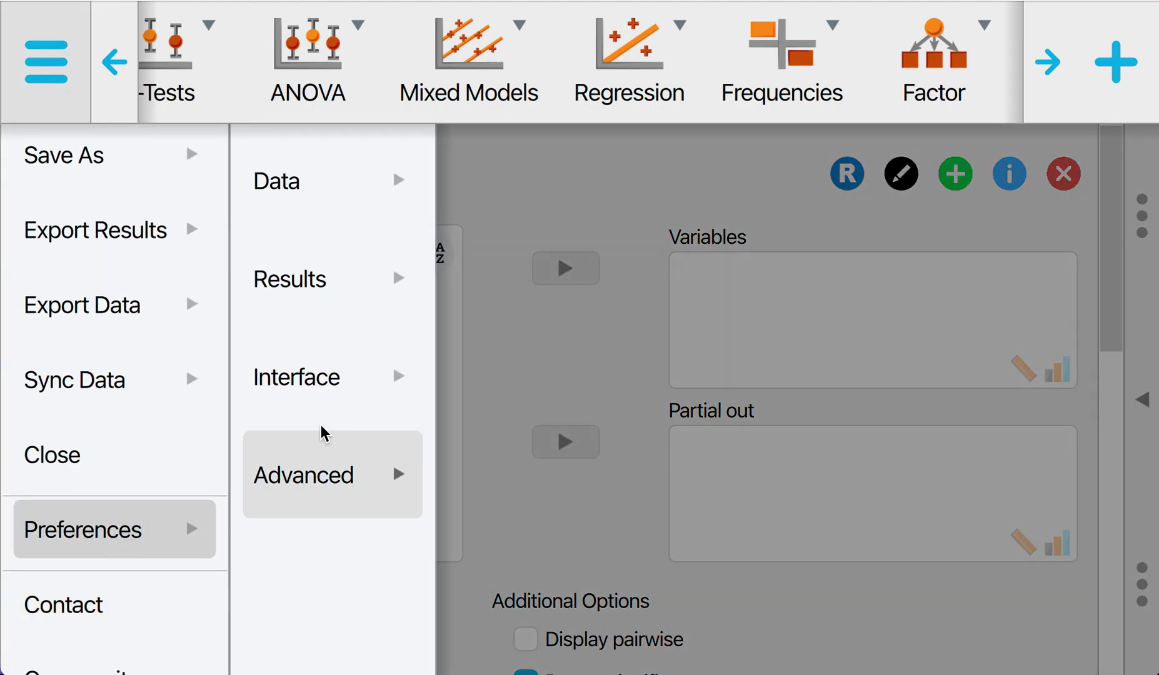
left_click(404, 388)
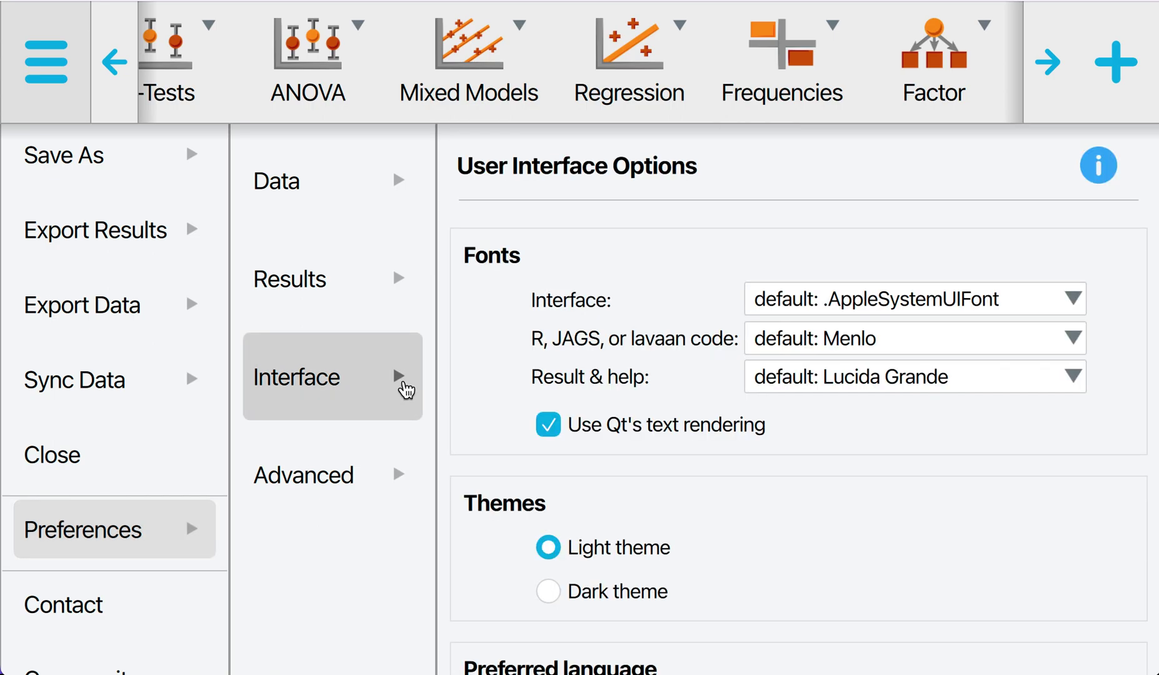
scroll(618, 416, "down", 10)
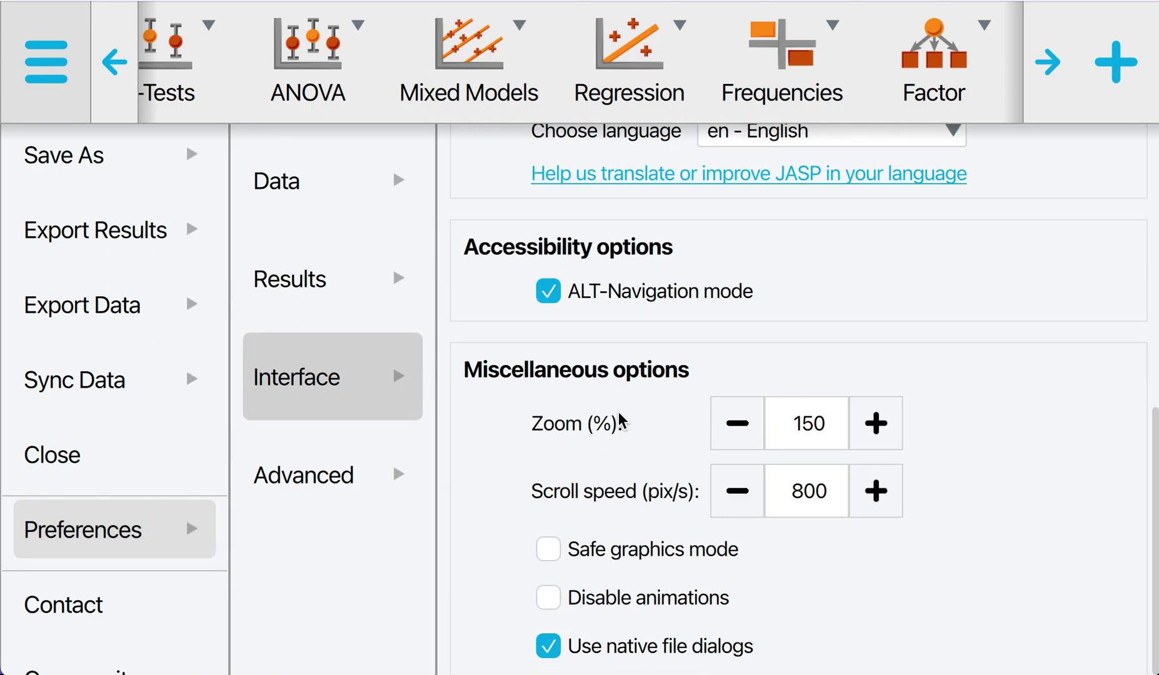
Lower the interface zoom step by step to 80% and return to the Correlation analysis.
left_click(748, 433)
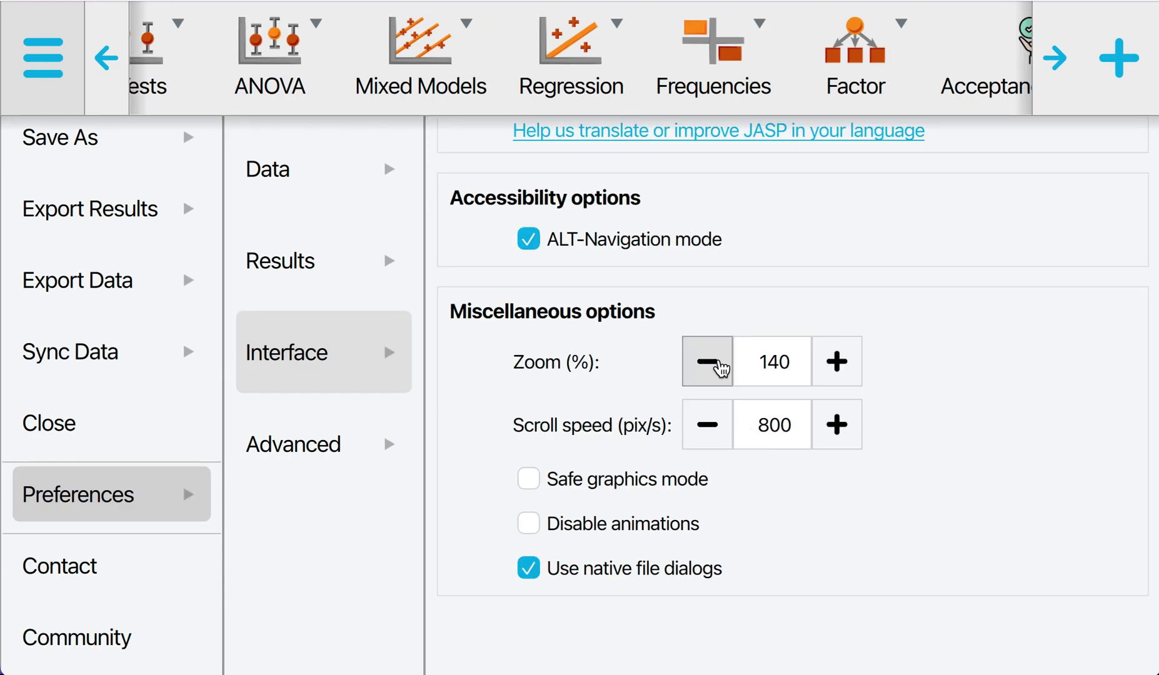
left_click(685, 343)
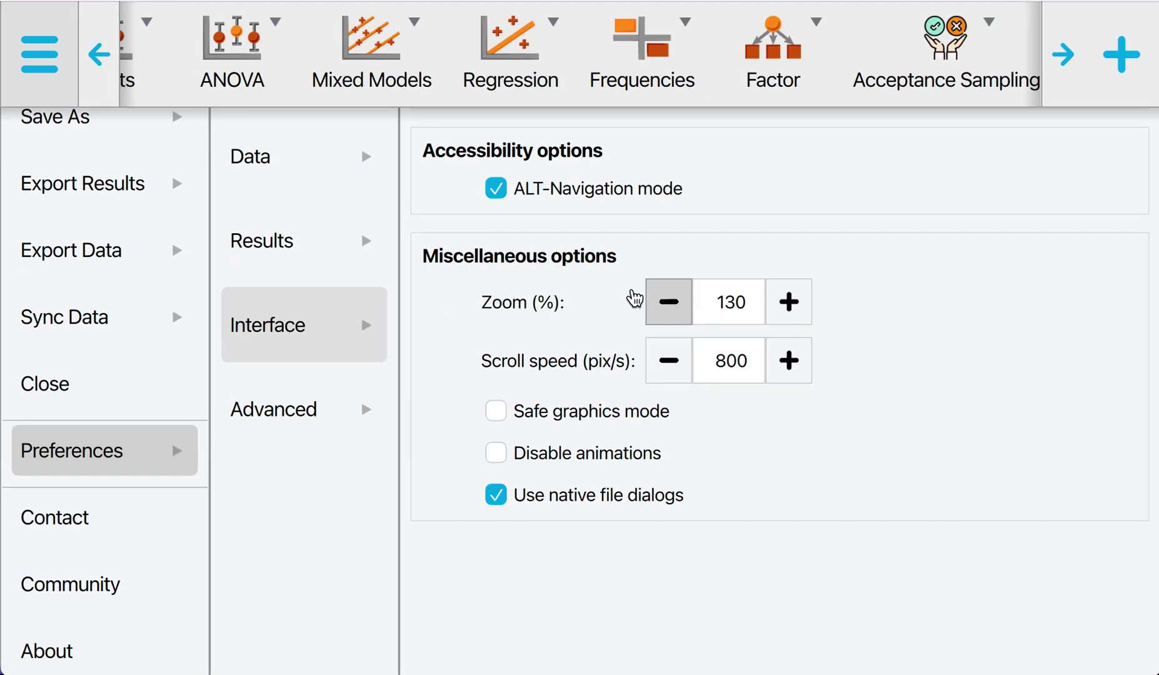
left_click(647, 300)
left_click(624, 240)
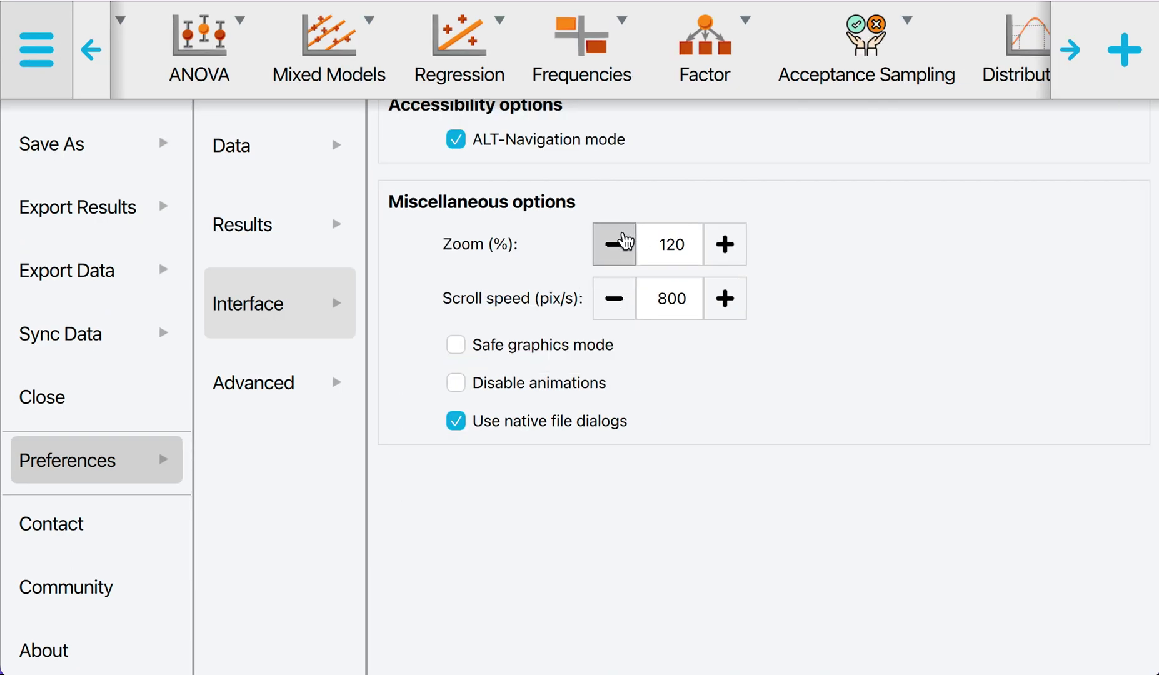
left_click(614, 244)
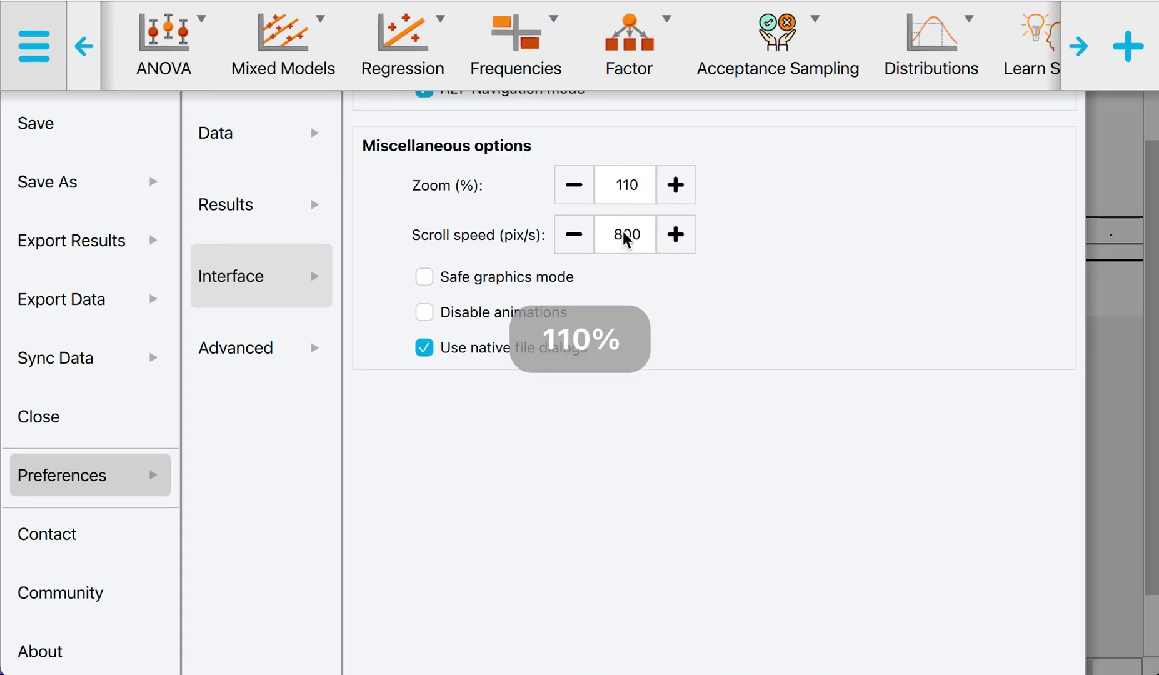
left_click(576, 191)
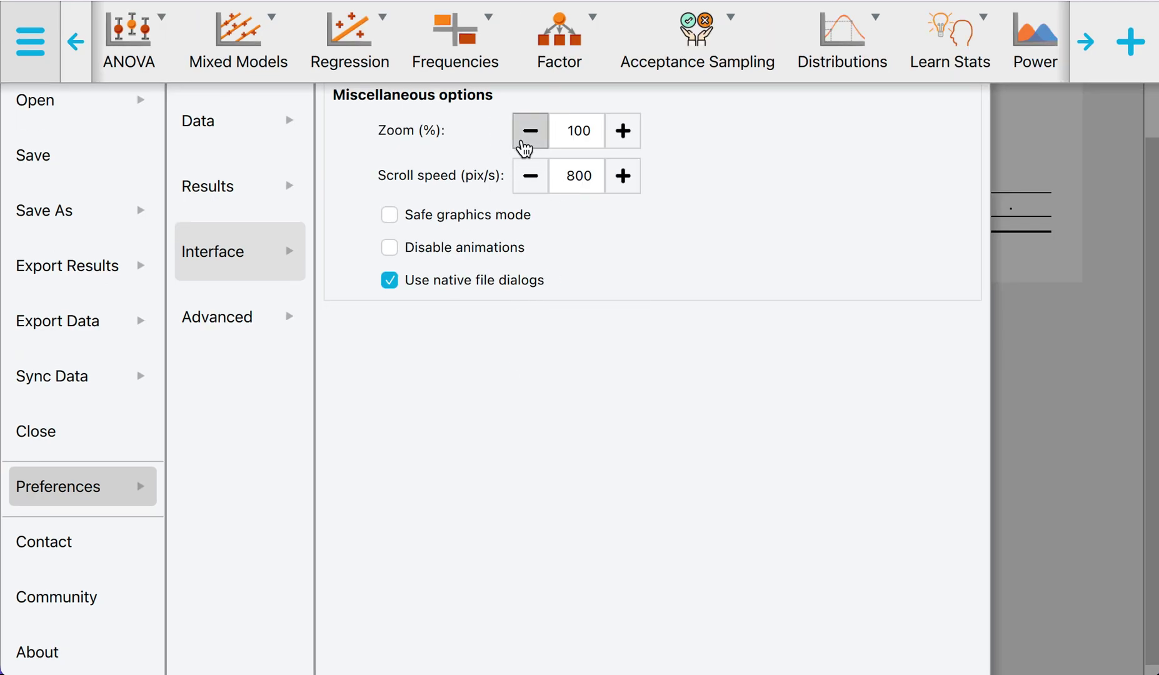
key("ctrl+minus")
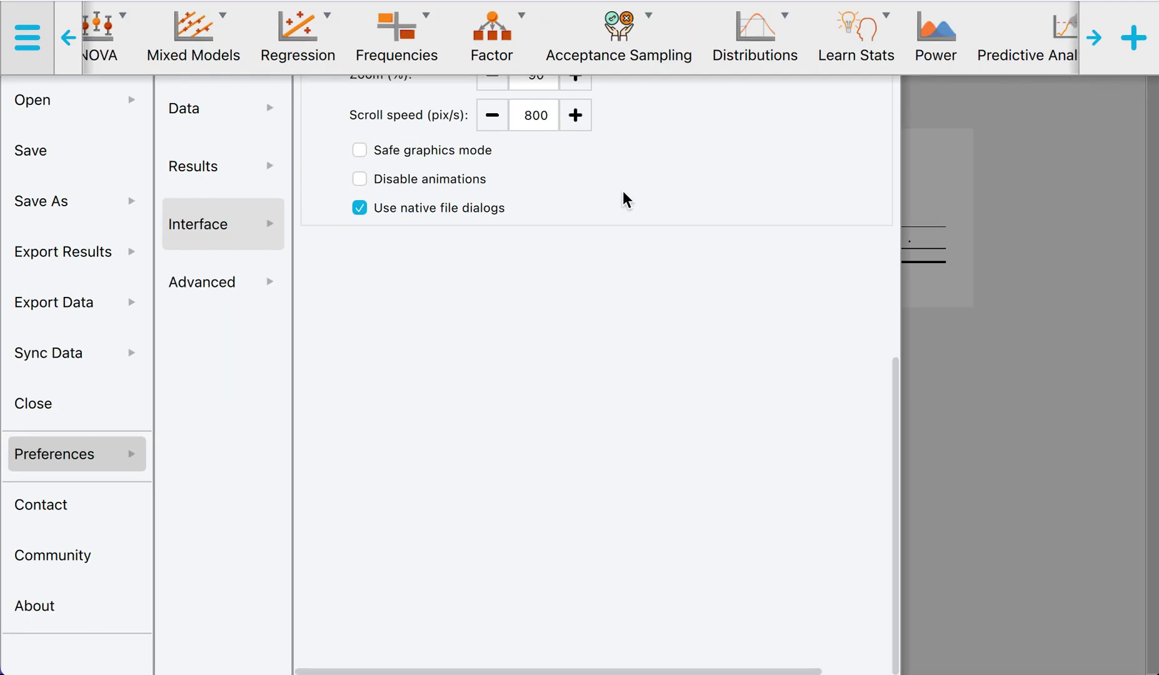
scroll(563, 219, "up", 1)
left_click(492, 232)
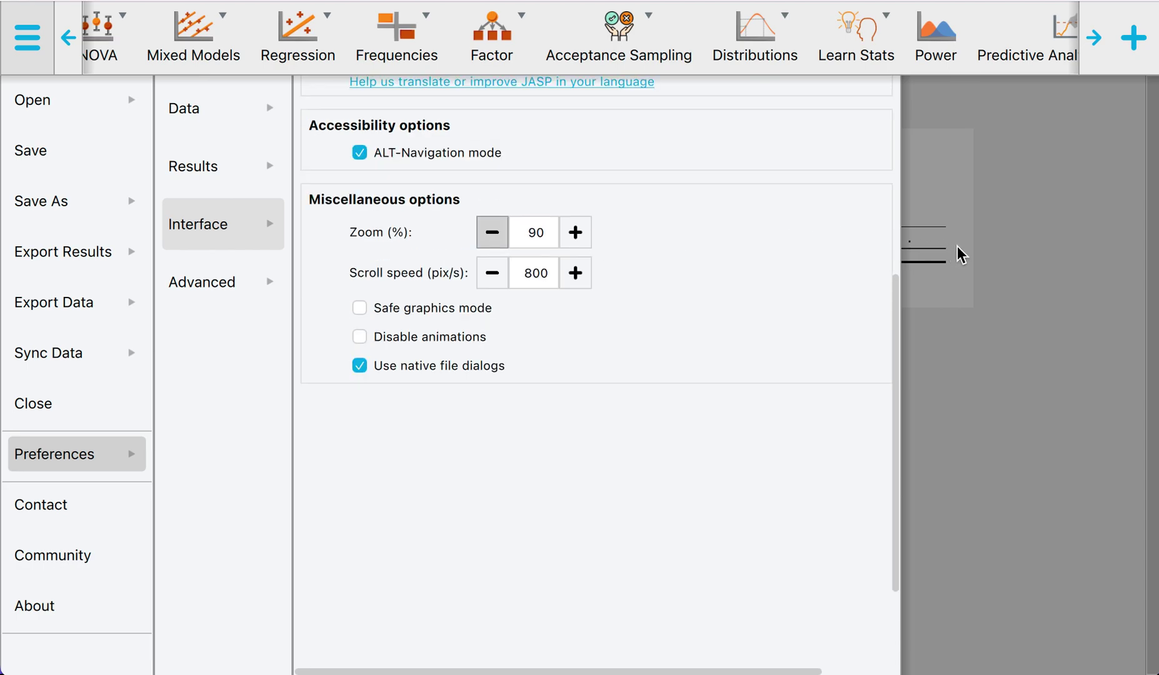
key("ctrl+minus")
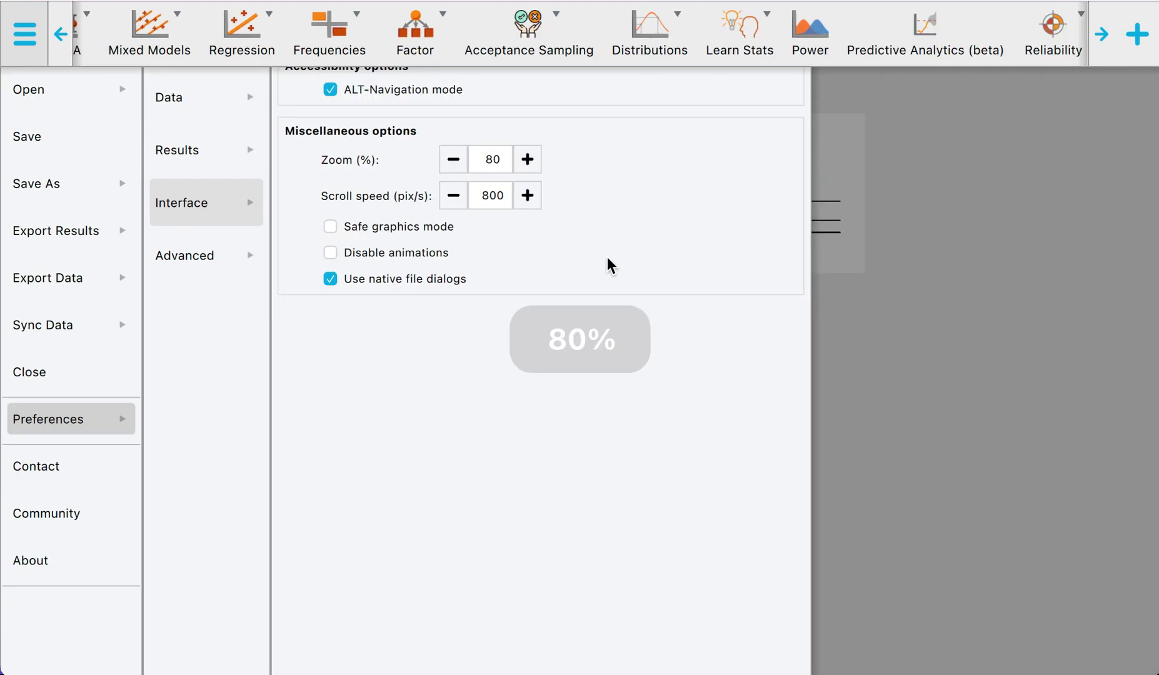
left_click(886, 247)
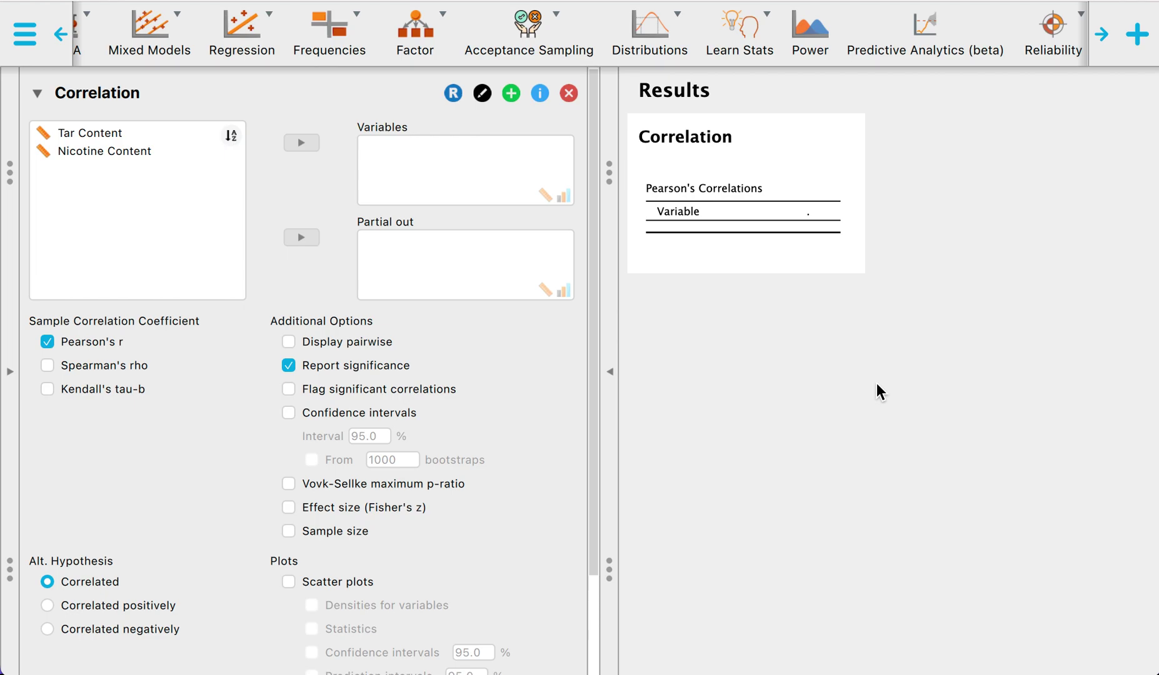
Assign Tar Content and Nicotine Content to the Variables box, yielding Pearson's r = 0.957, p < .001.
left_click(109, 133)
left_click(138, 153)
left_click(134, 132)
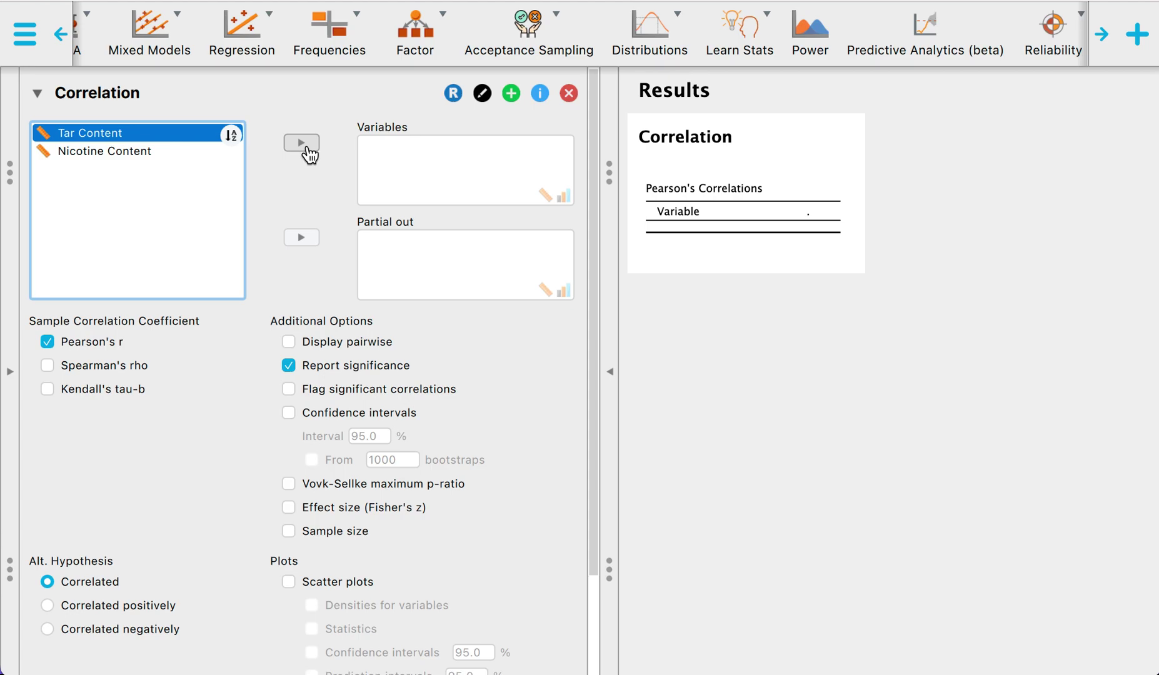
left_click_drag(199, 140, 499, 166)
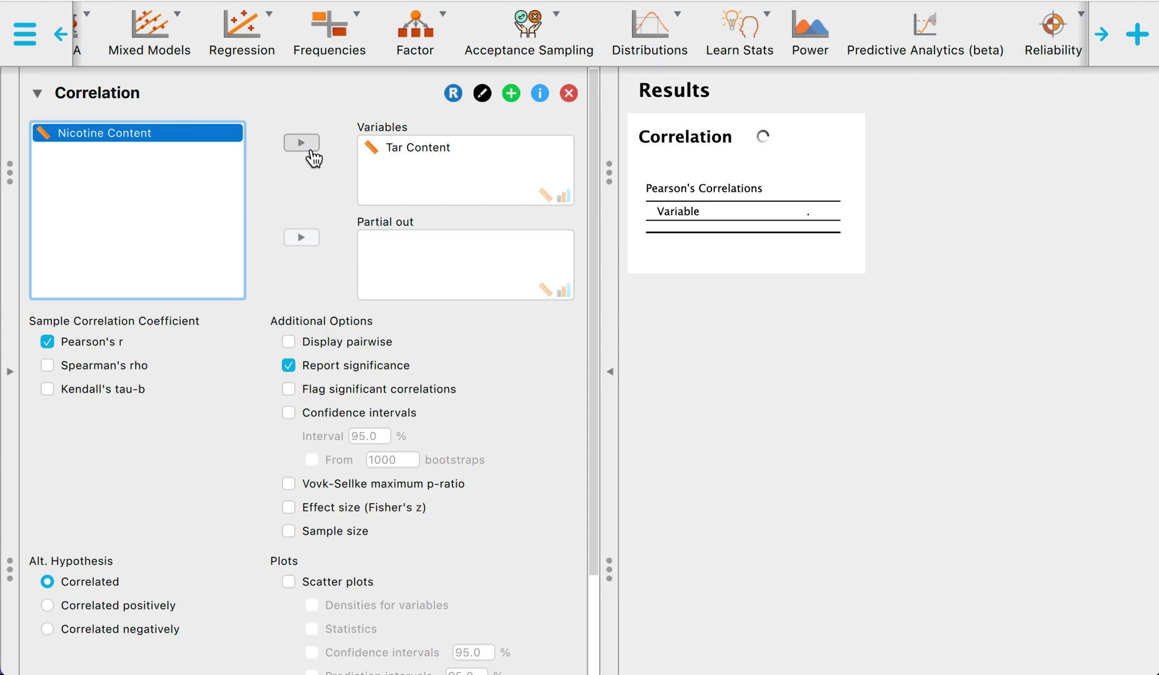
left_click(301, 143)
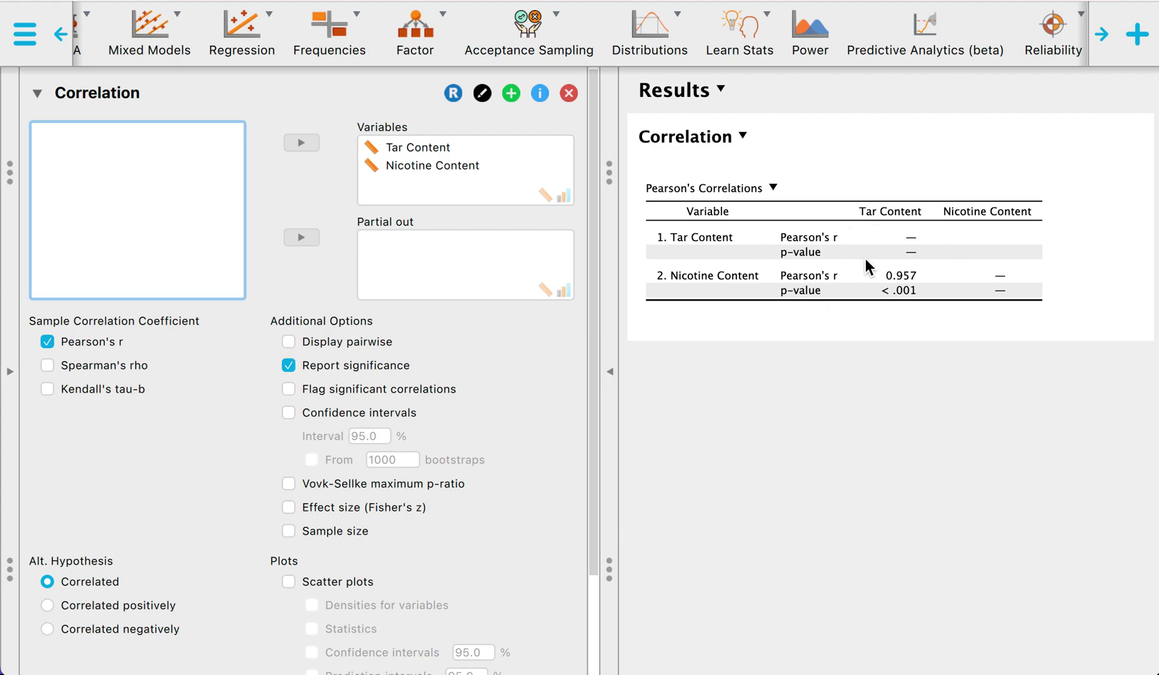
Enable Display pairwise, Flag significant correlations and Sample size, showing r = 0.957*** and n = 10.
left_click(289, 343)
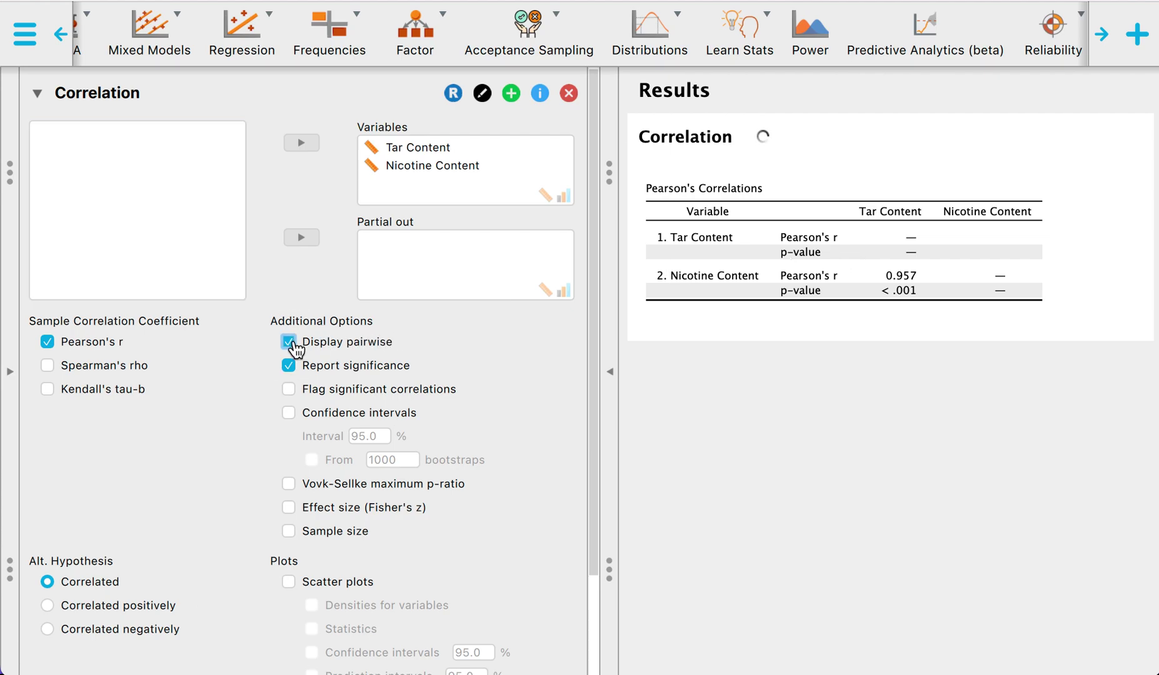
left_click(289, 390)
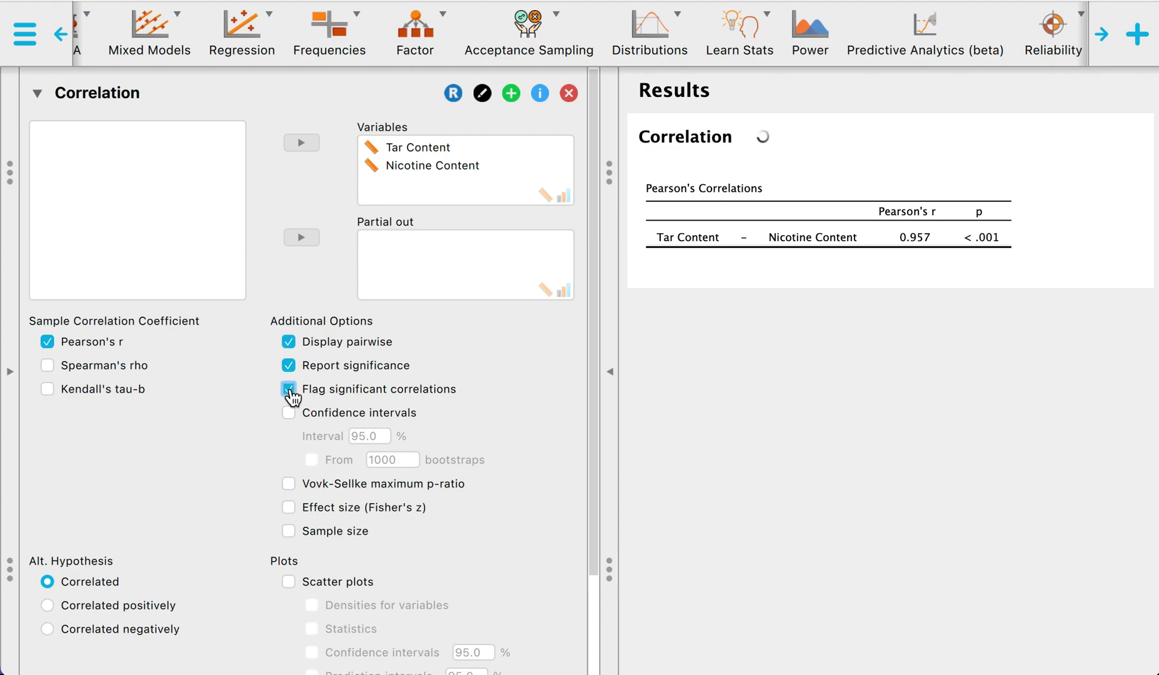
left_click(289, 533)
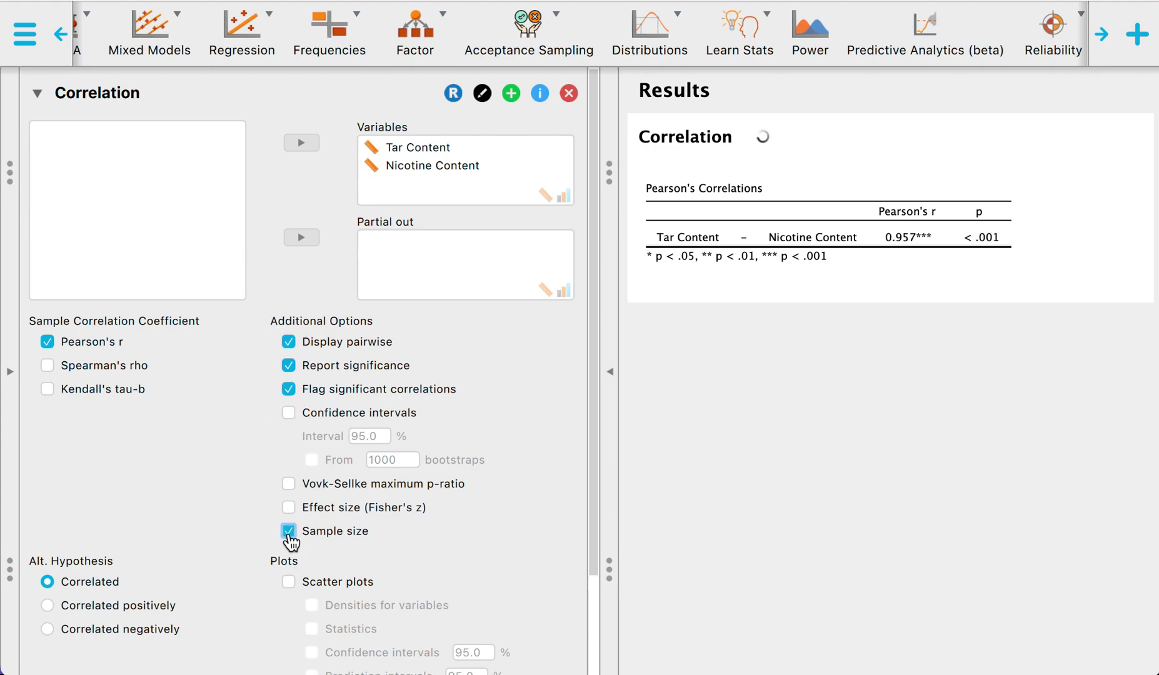
scroll(291, 542, "down", 3)
scroll(292, 543, "down", 2)
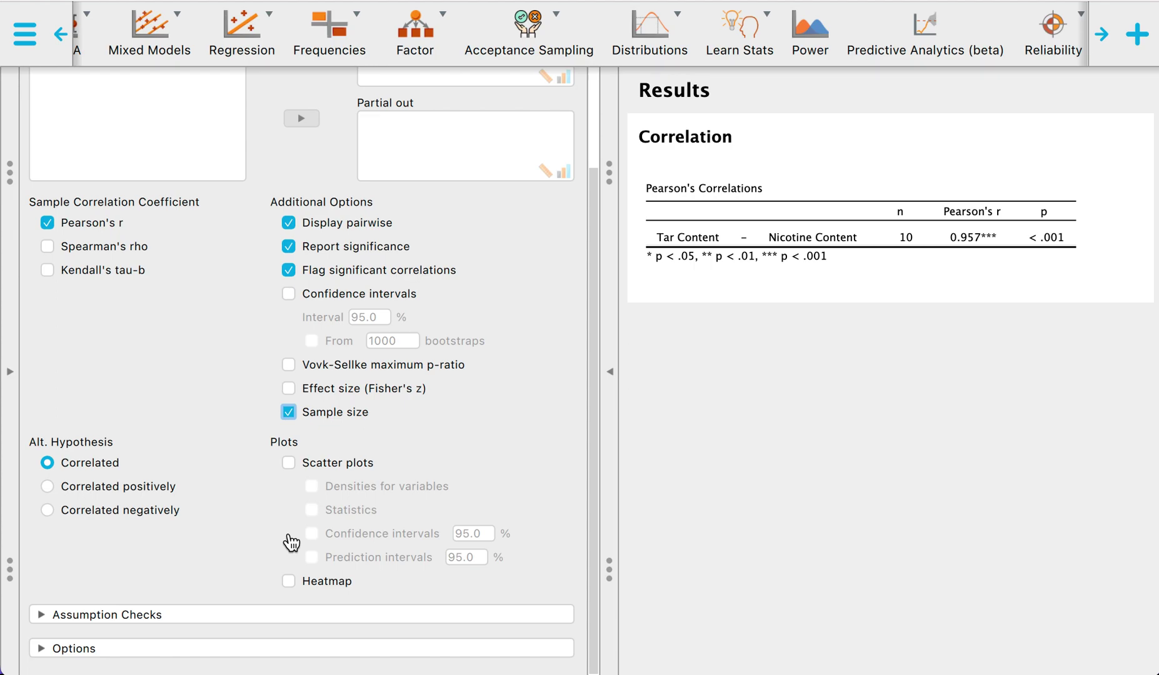
left_click(289, 463)
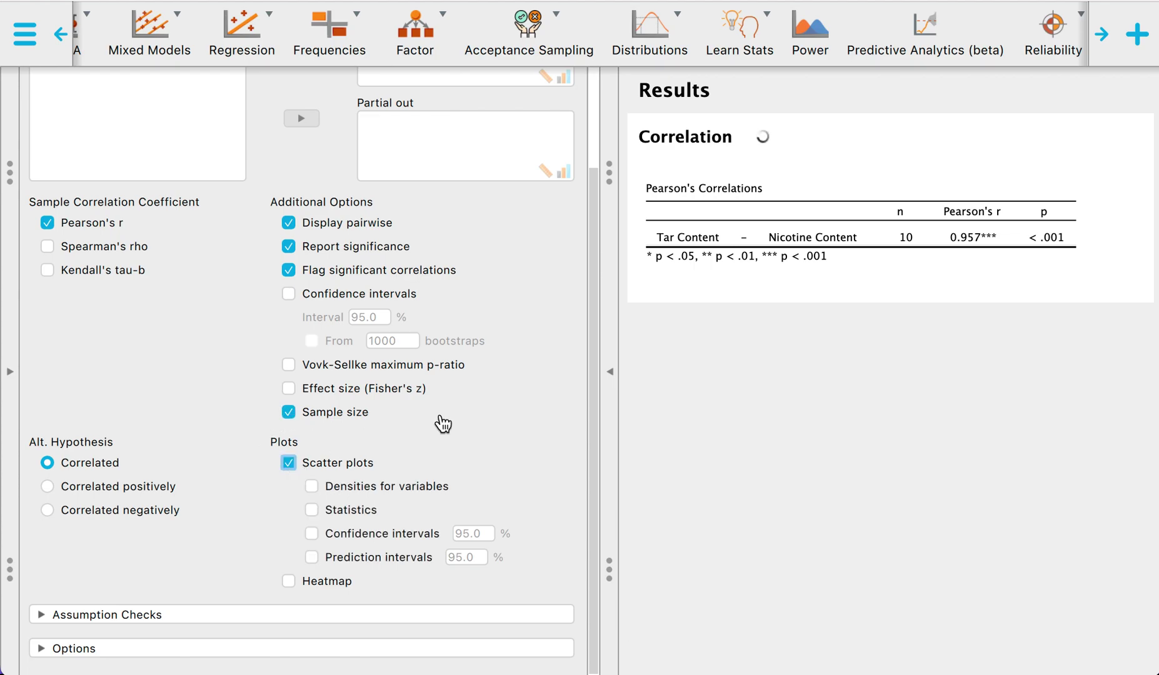
scroll(443, 425, "up", 5)
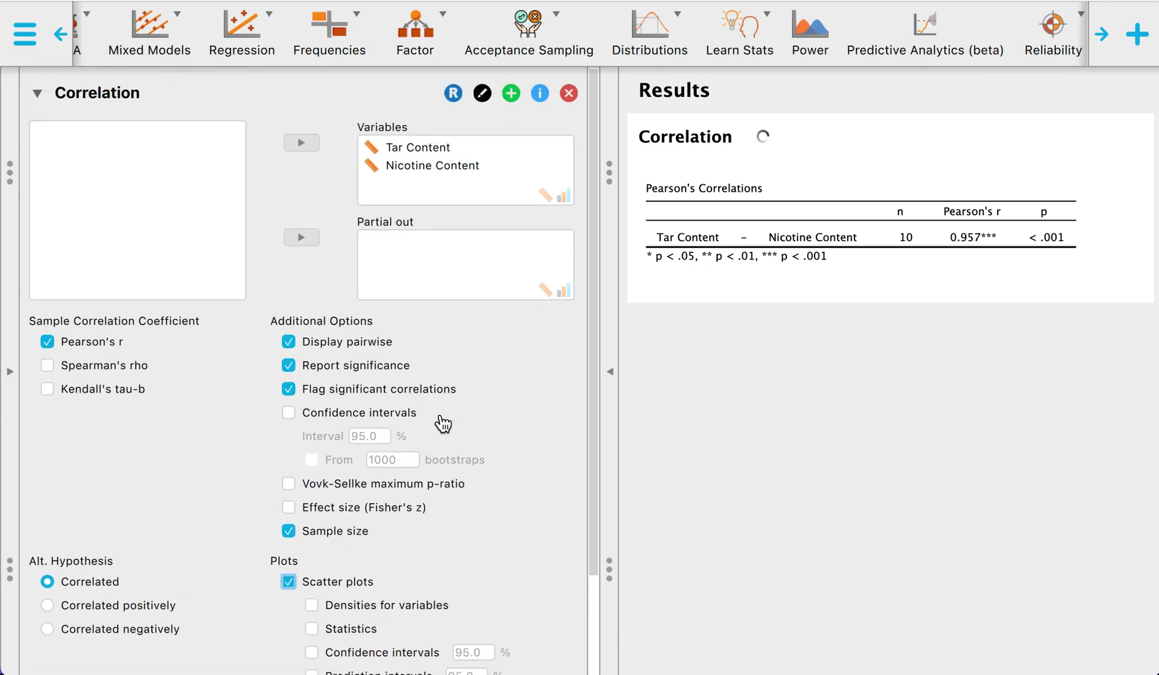
left_click(392, 152)
left_click(479, 167, "shift")
left_click_drag(406, 148, 407, 153)
left_click(405, 167)
left_click(397, 151)
left_click(423, 168)
left_click(450, 152, "shift")
left_click(449, 153)
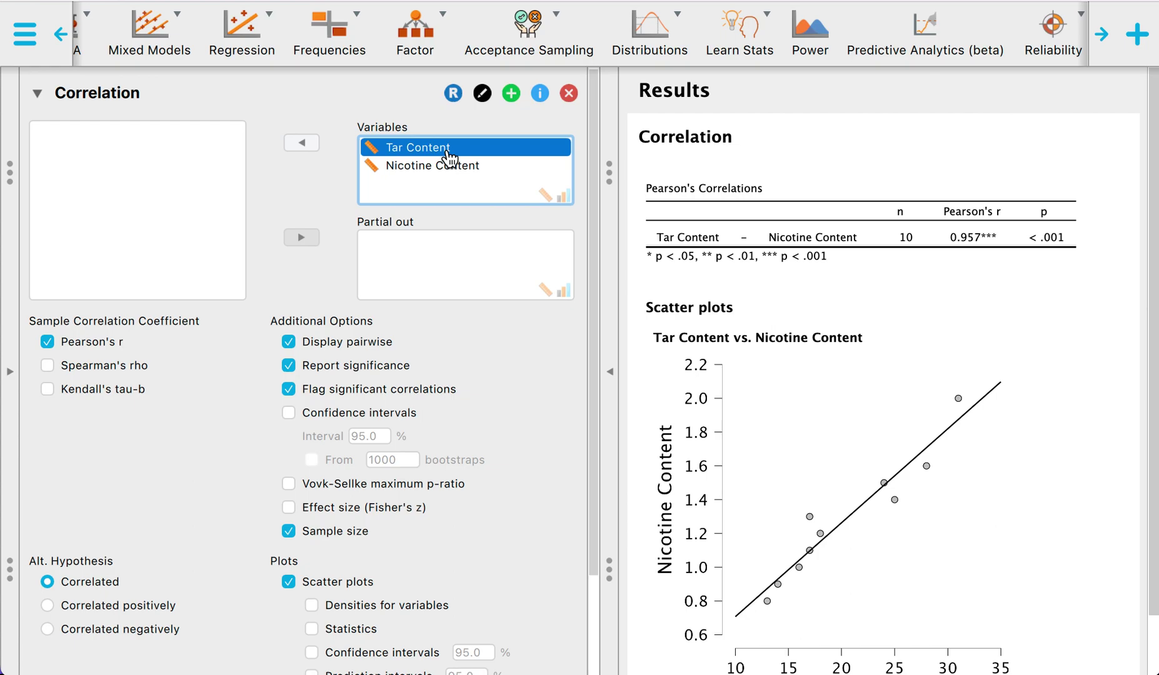
left_click(453, 175)
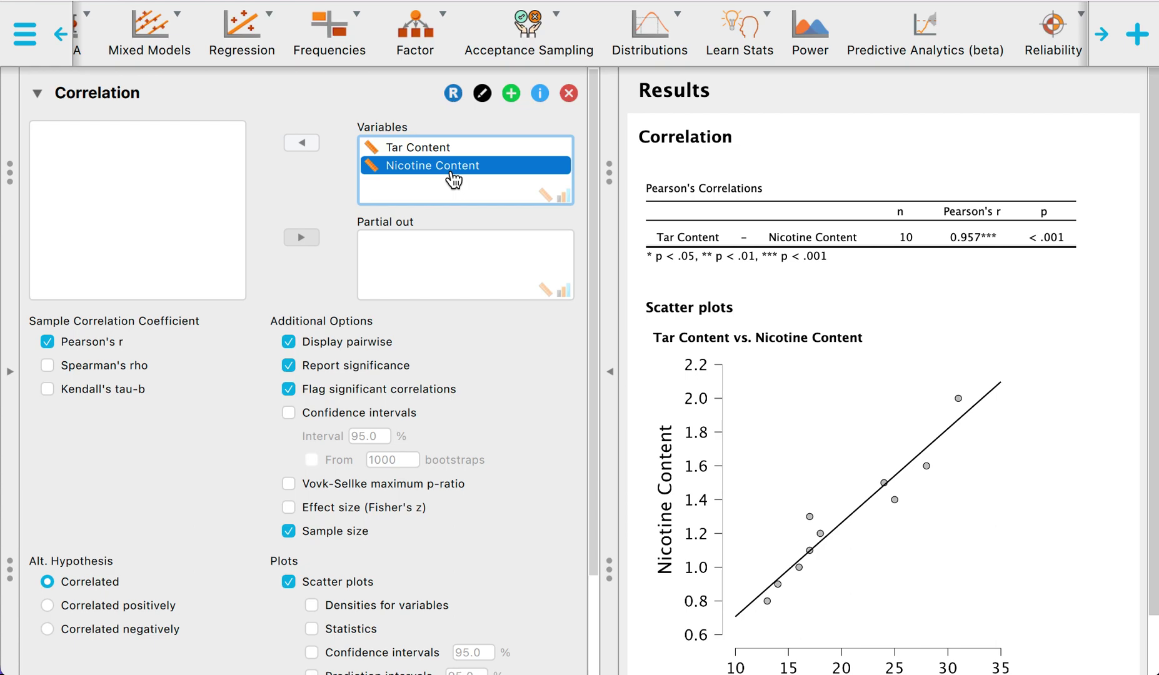
scroll(369, 456, "down", 3)
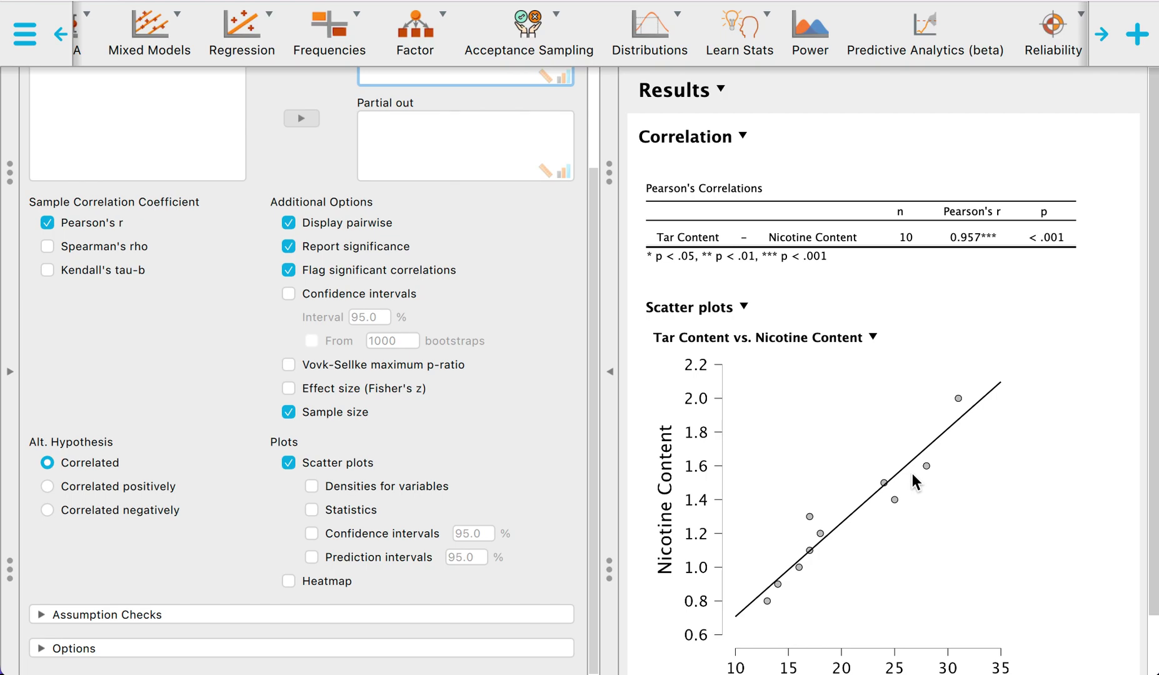
scroll(912, 474, "down", 2)
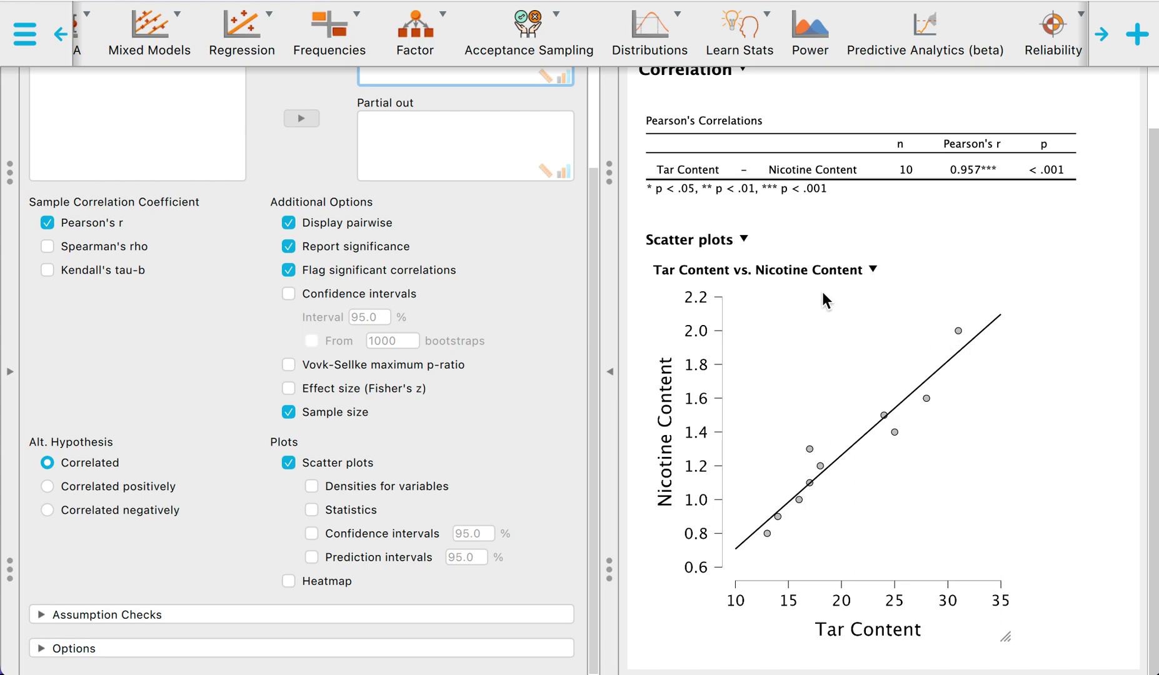
scroll(823, 292, "up", 1)
scroll(823, 292, "down", 1)
scroll(896, 475, "up", 2)
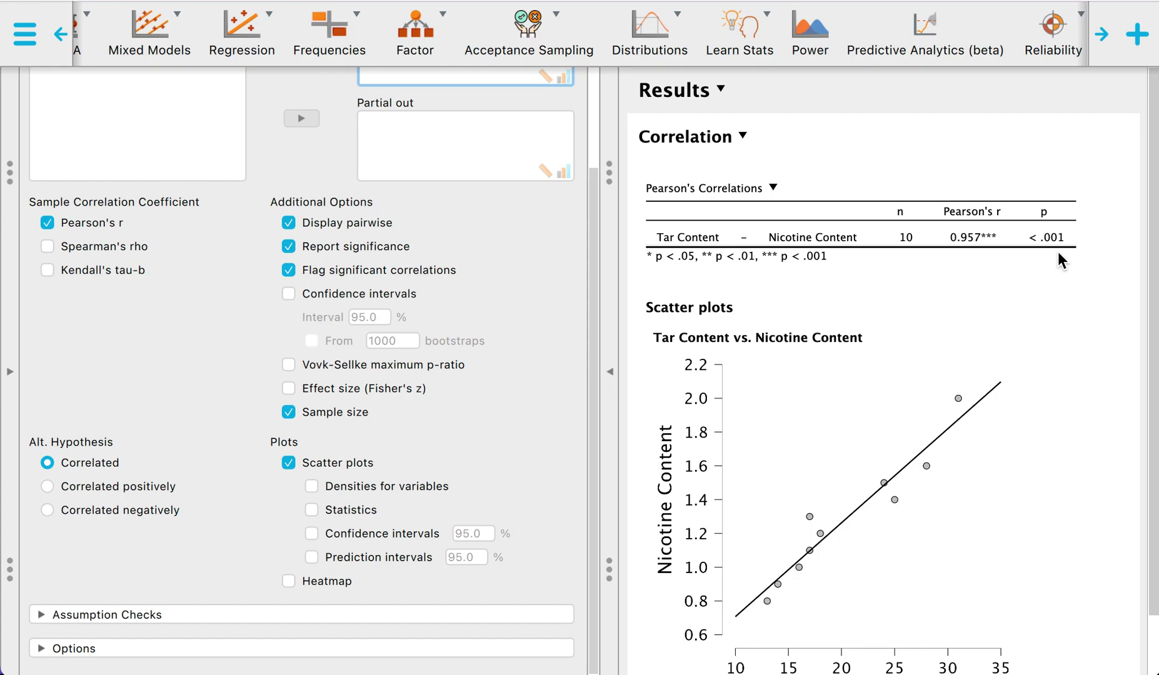
scroll(1001, 298, "down", 3)
scroll(1002, 298, "up", 2)
scroll(1001, 298, "down", 2)
scroll(393, 272, "up", 3)
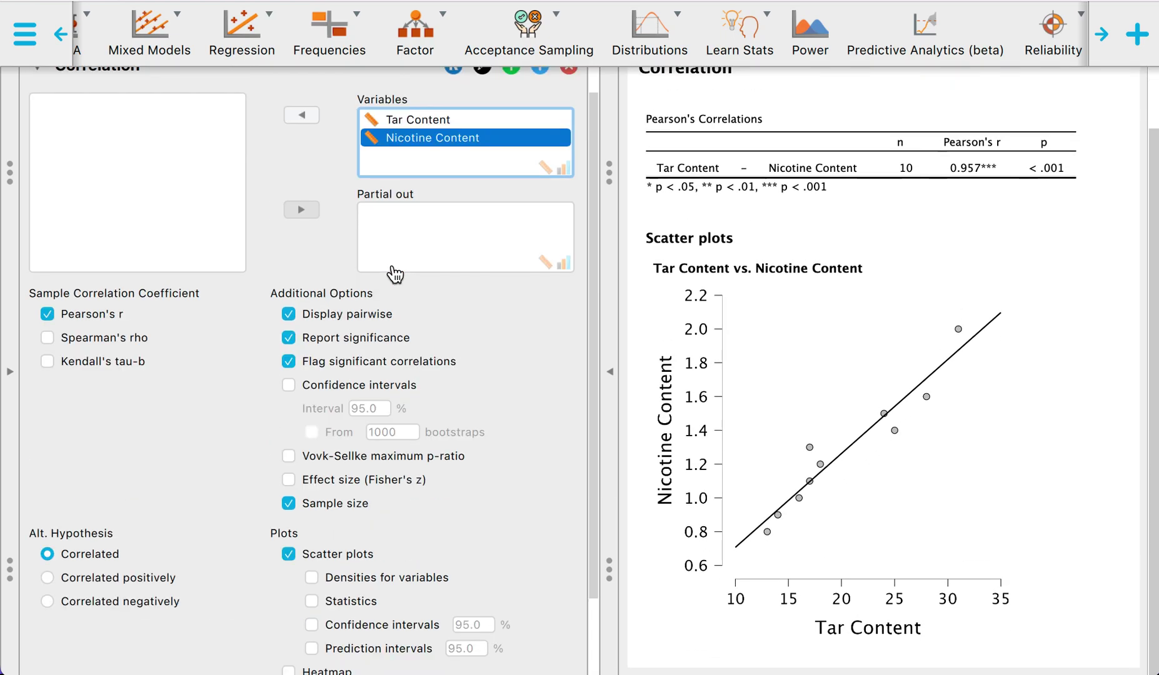
scroll(442, 312, "up", 1)
scroll(441, 323, "down", 4)
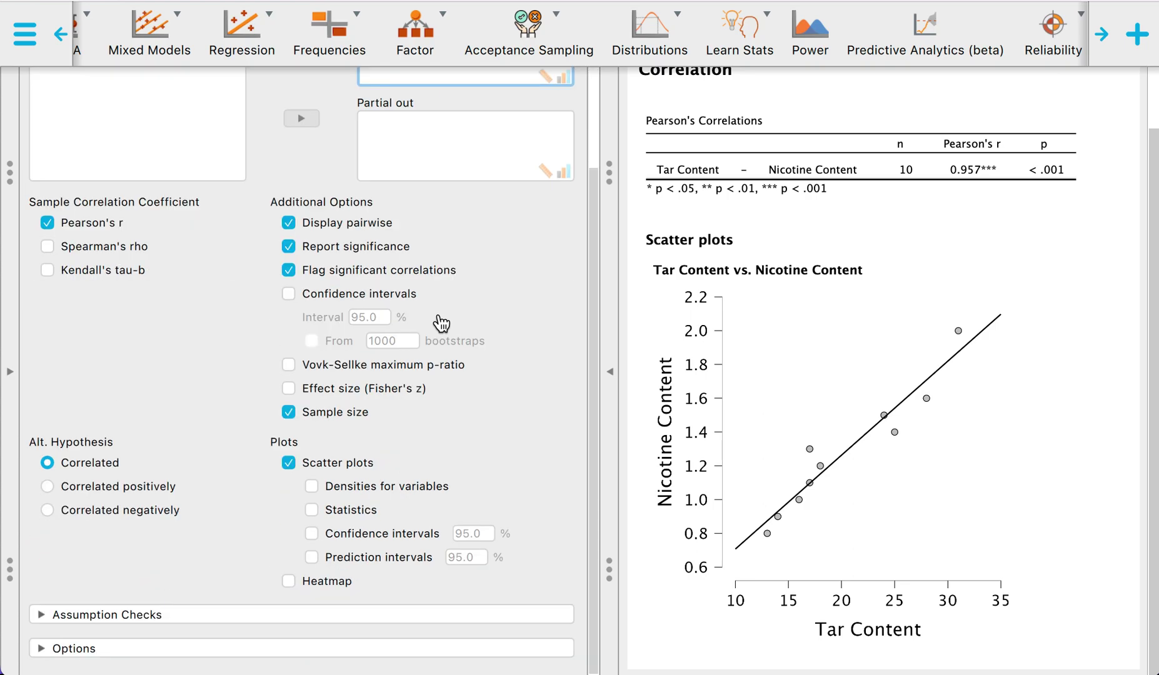
scroll(441, 322, "up", 4)
scroll(440, 322, "down", 4)
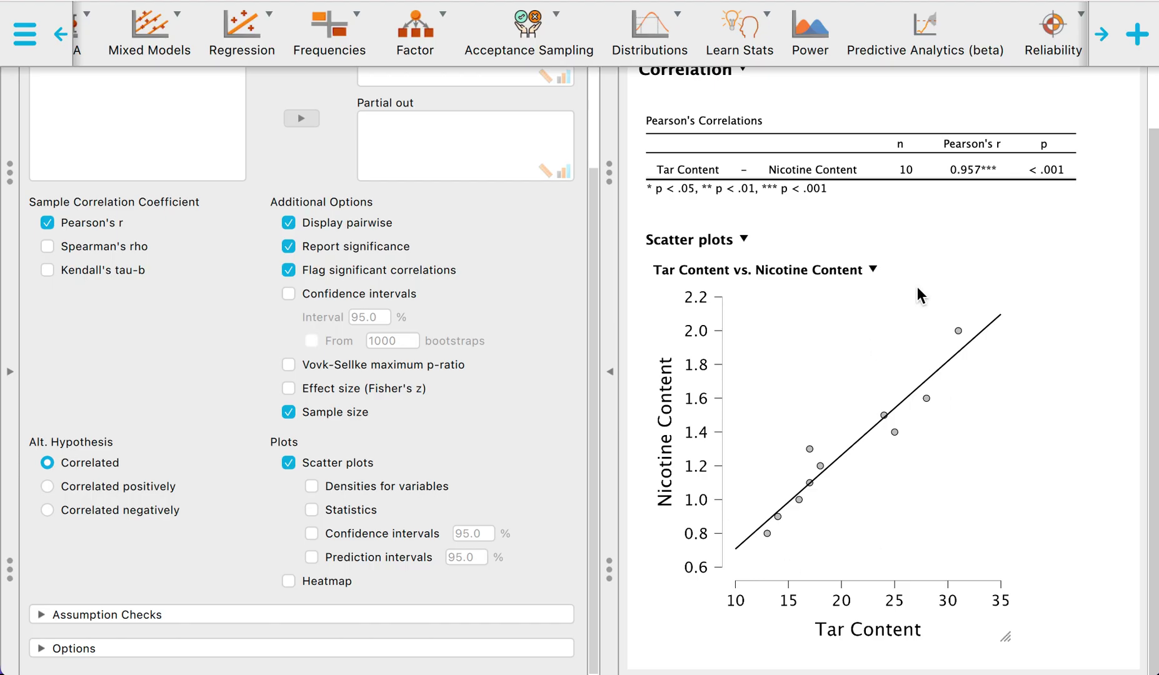
scroll(880, 305, "up", 3)
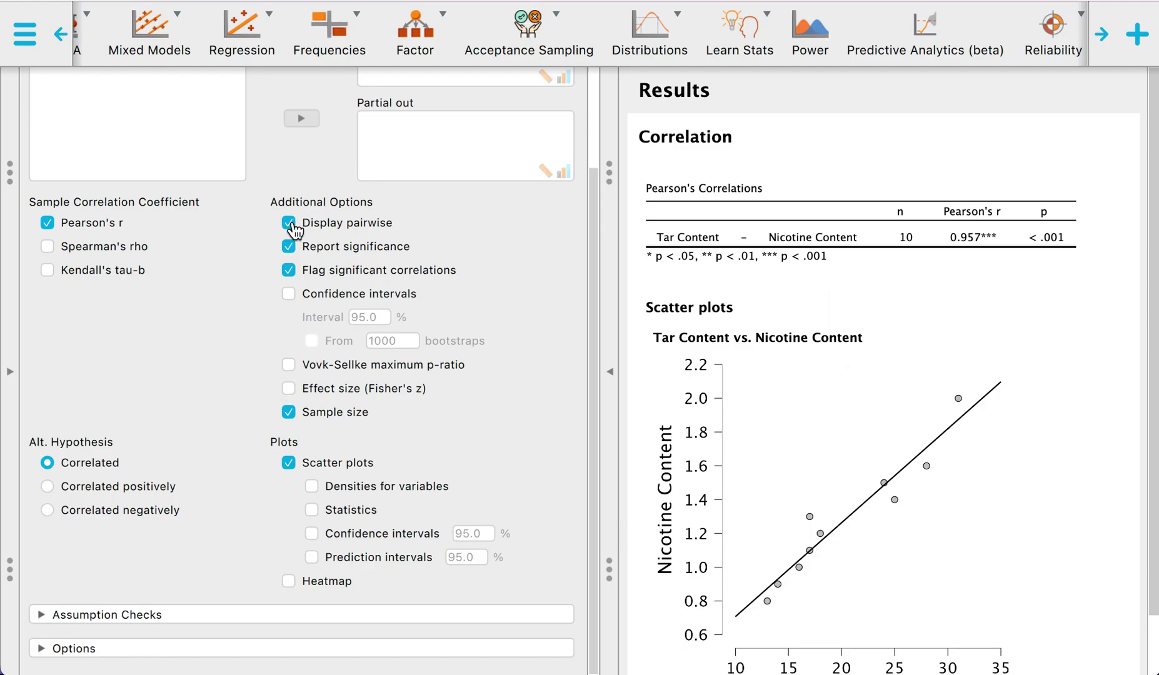
Switch the correlation table to the full matrix view, then back to the pairwise display.
left_click(289, 223)
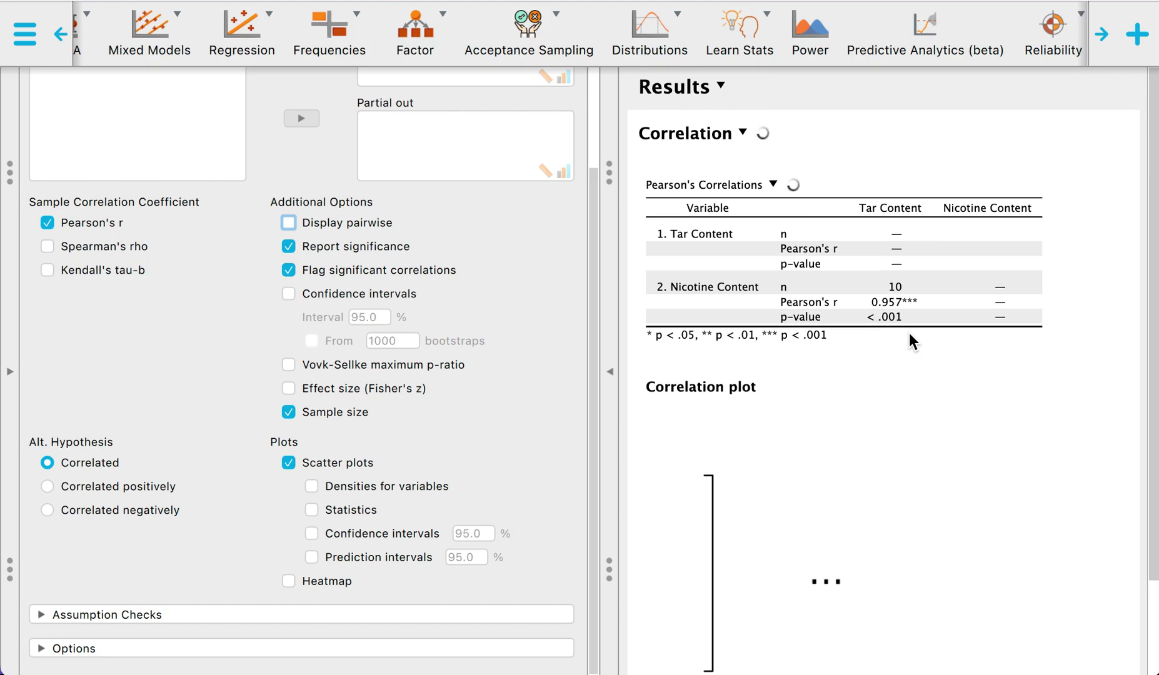
scroll(909, 333, "down", 4)
scroll(909, 332, "up", 1)
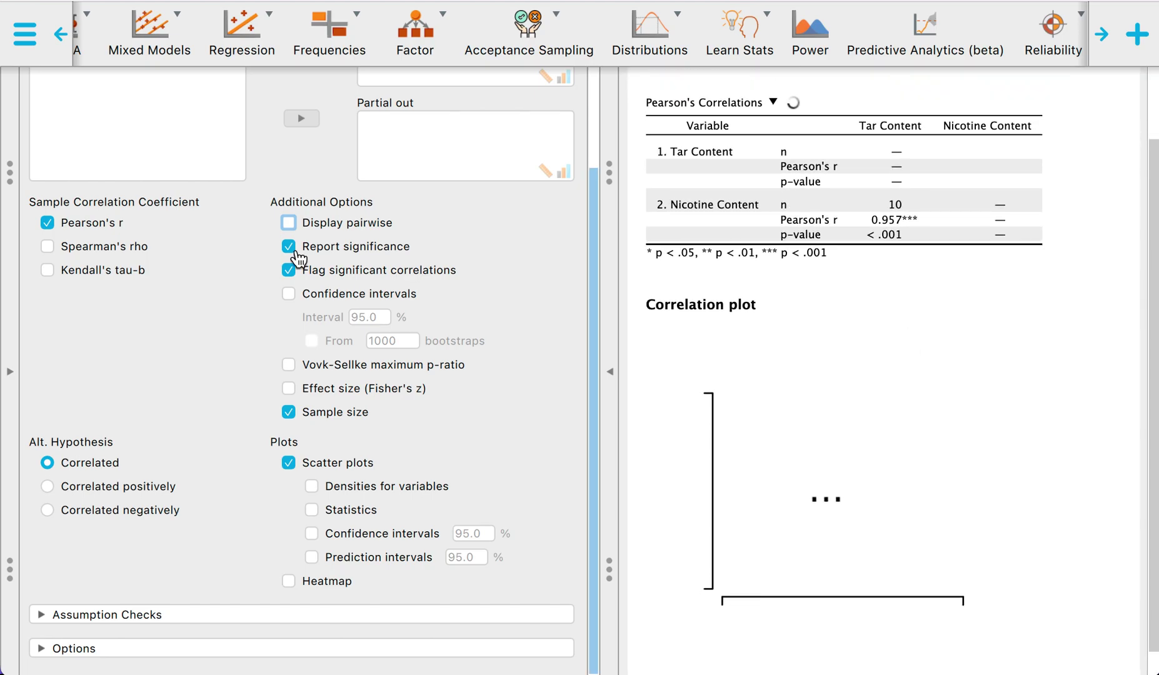
left_click(289, 222)
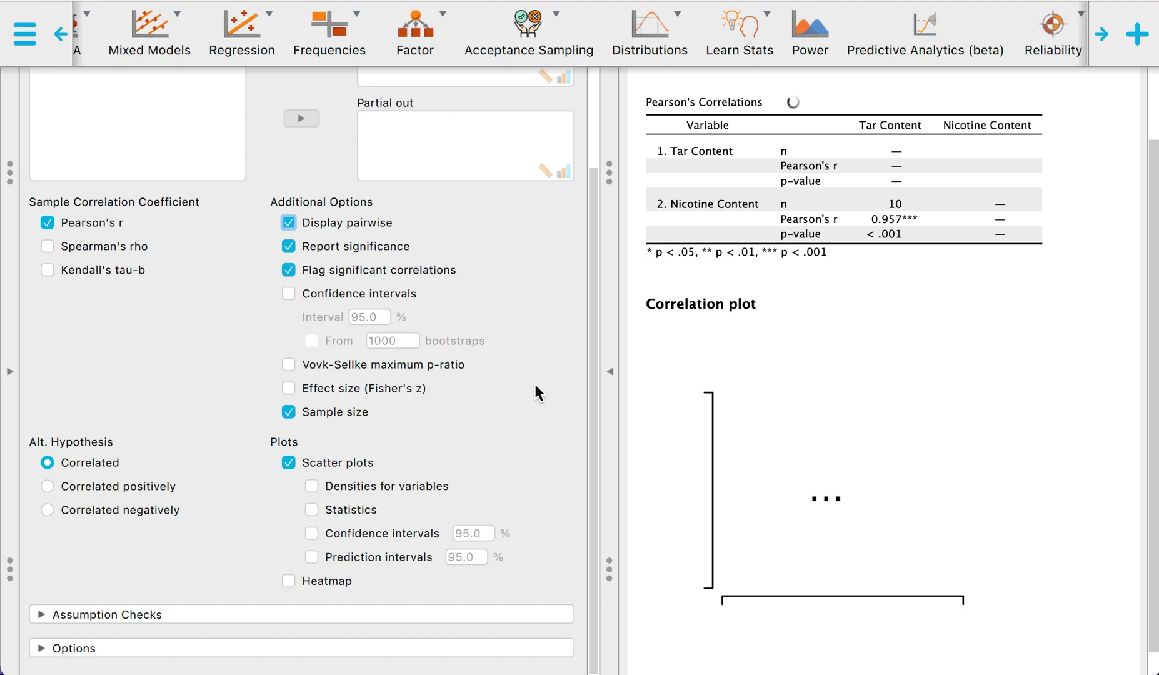
scroll(937, 275, "down", 3)
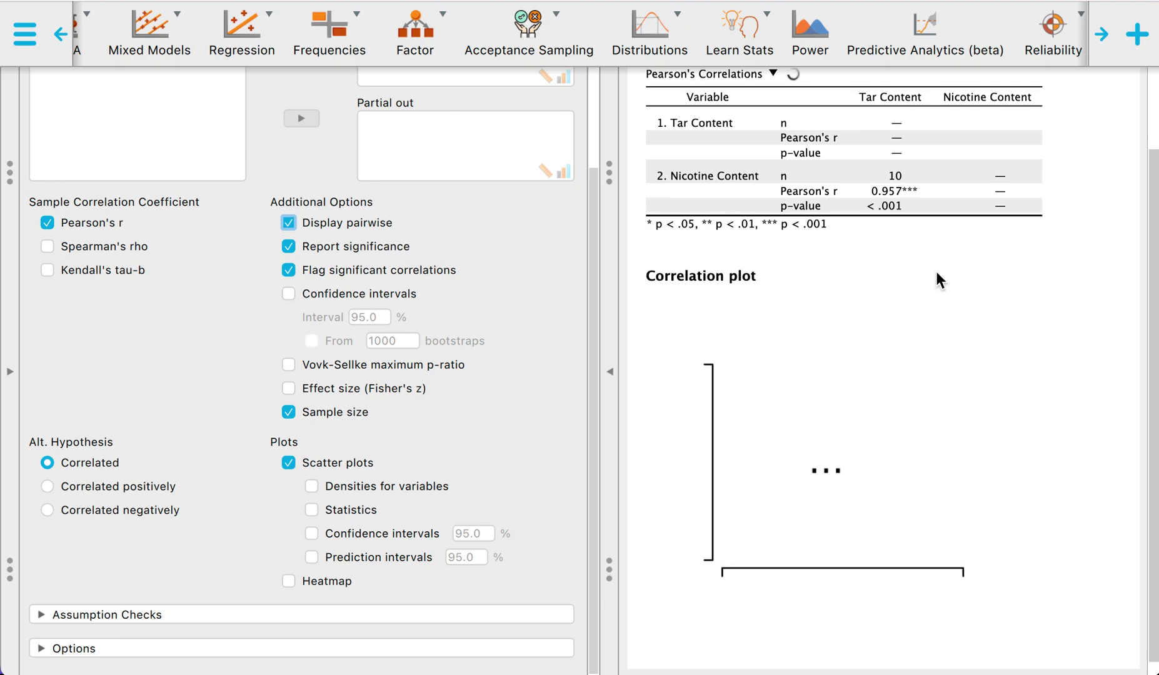
scroll(937, 298, "up", 5)
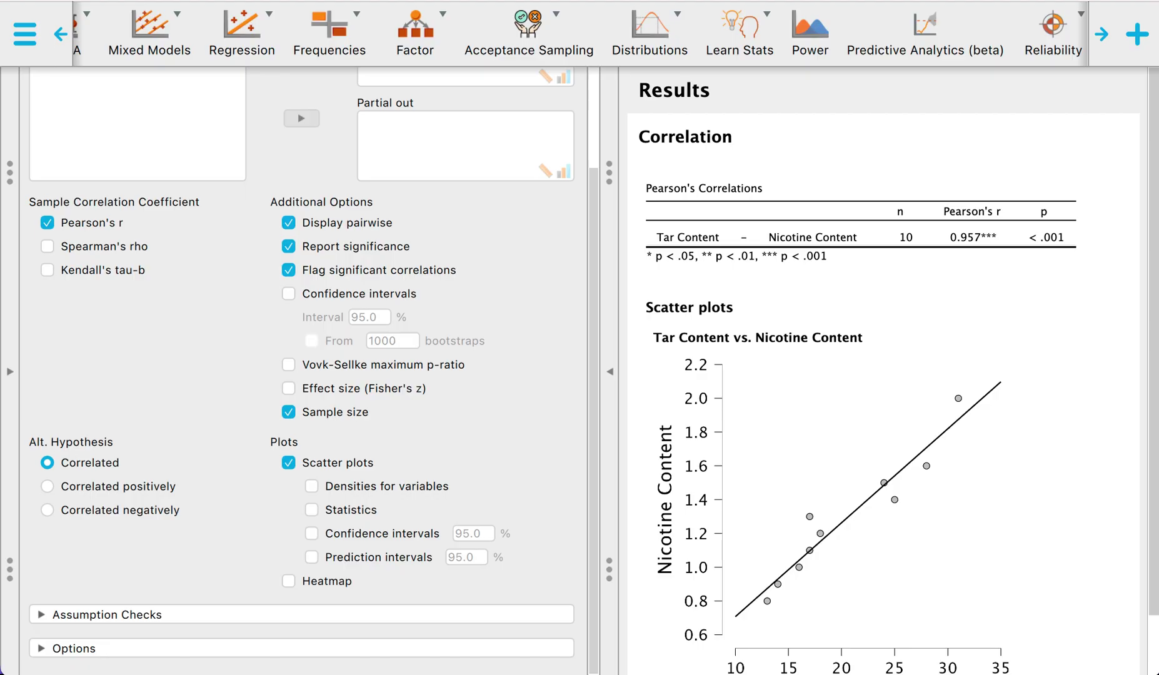
scroll(812, 250, "down", 2)
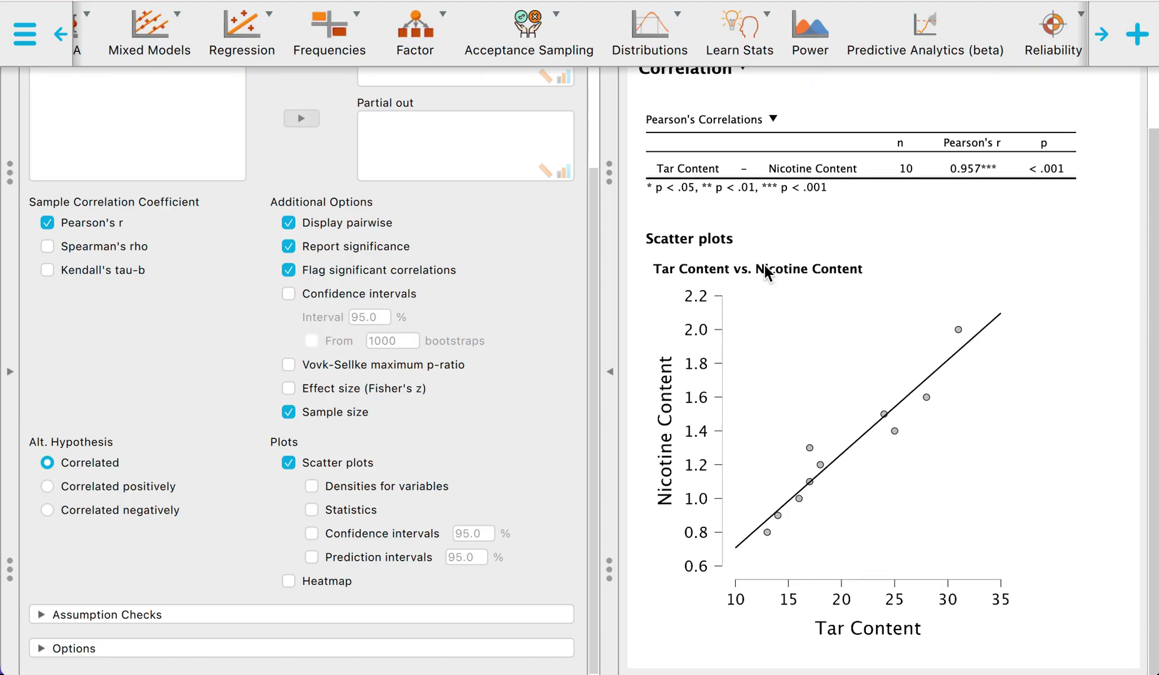
scroll(440, 405, "up", 3)
scroll(440, 405, "down", 3)
scroll(440, 405, "up", 2)
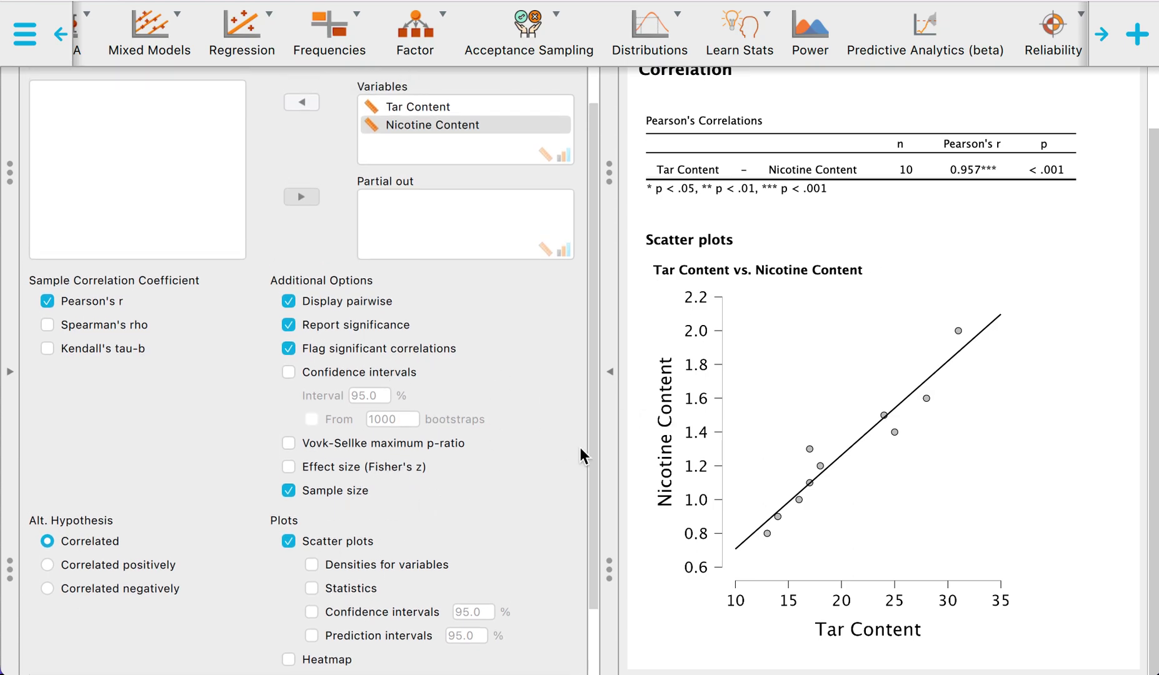
scroll(807, 431, "up", 1)
scroll(805, 431, "down", 1)
scroll(807, 430, "up", 1)
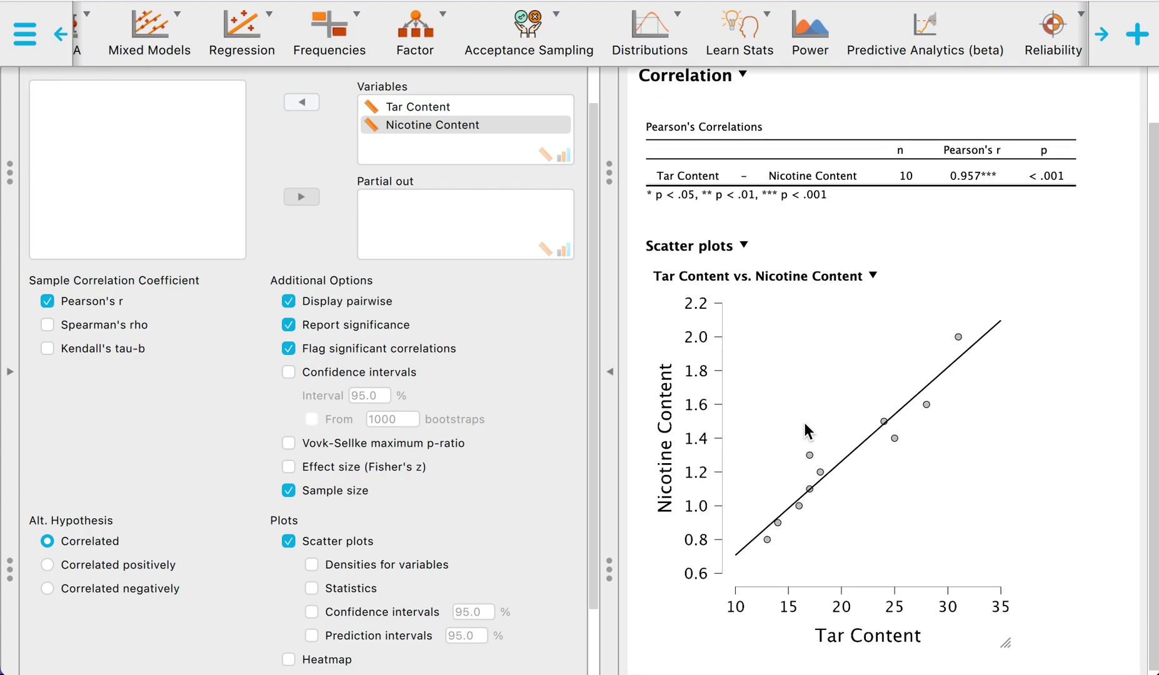
scroll(805, 431, "up", 1)
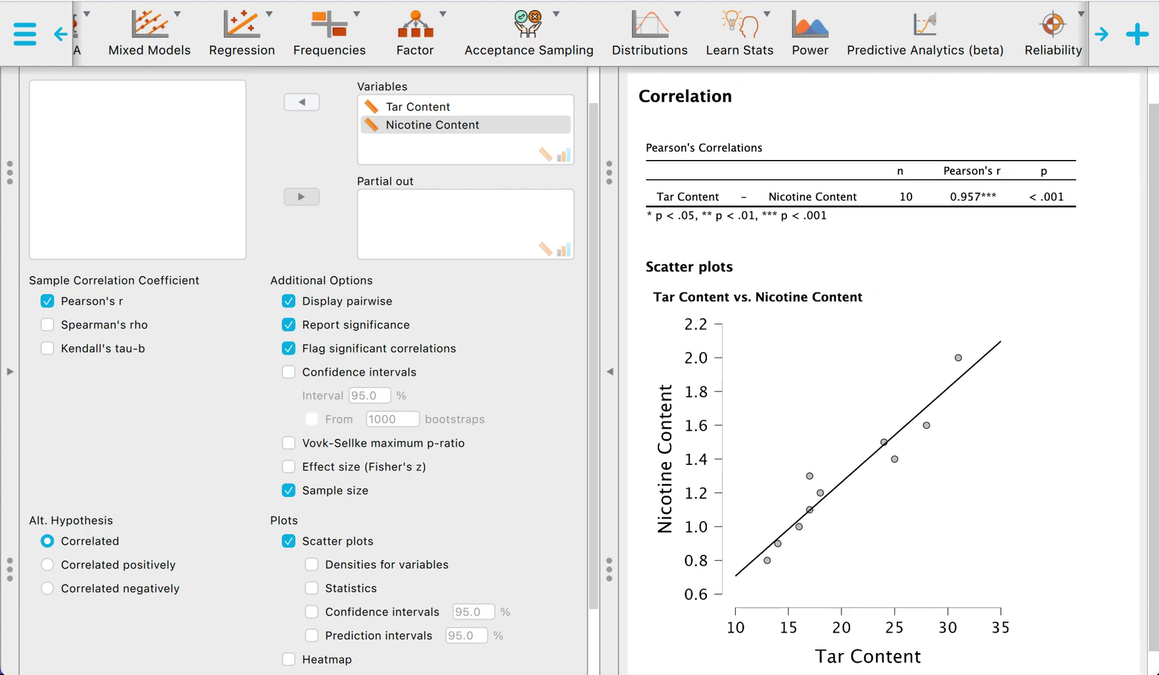